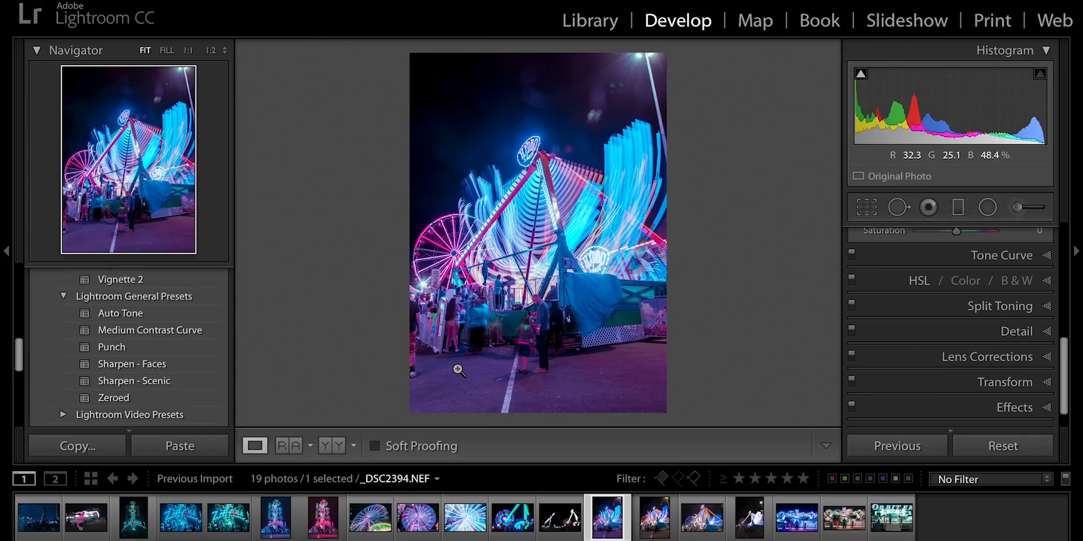
# - Open the wide Zipper sign photo _DSC2357.NEF and review its Basic adjustments and the remaining Develop settings
pyautogui.click(280, 514)
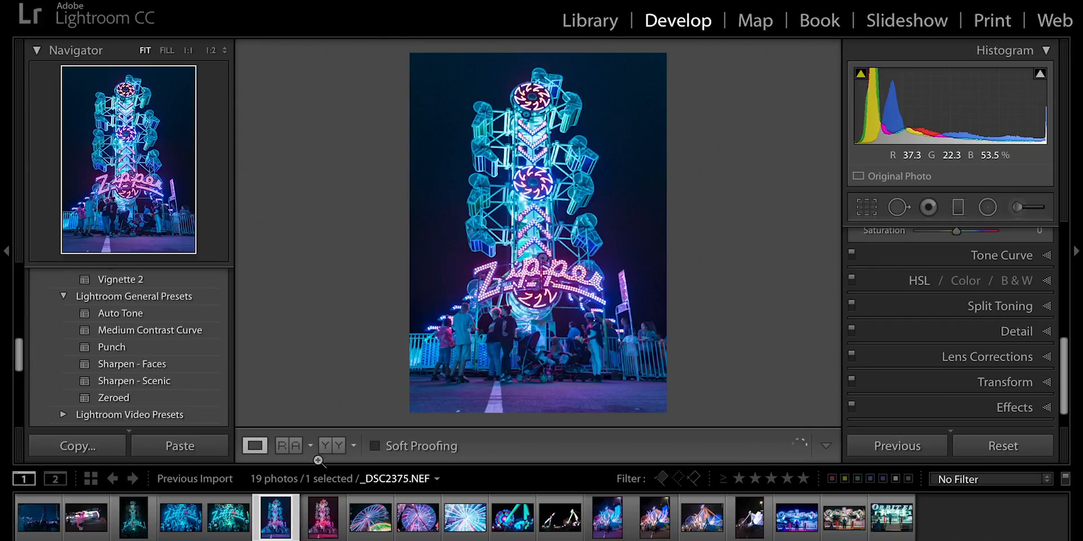
pyautogui.click(177, 521)
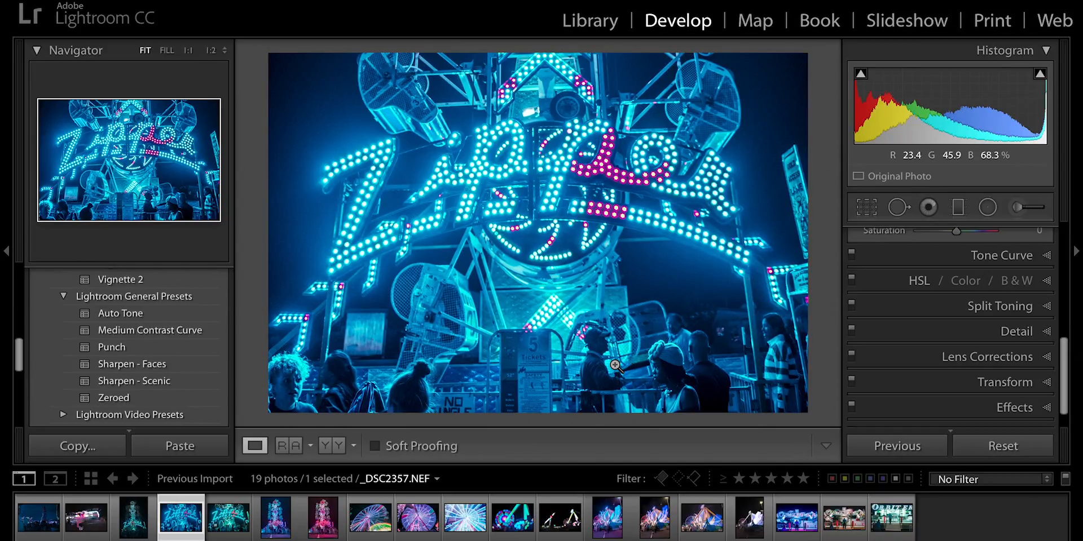
pyautogui.scroll(5, 910, 383)
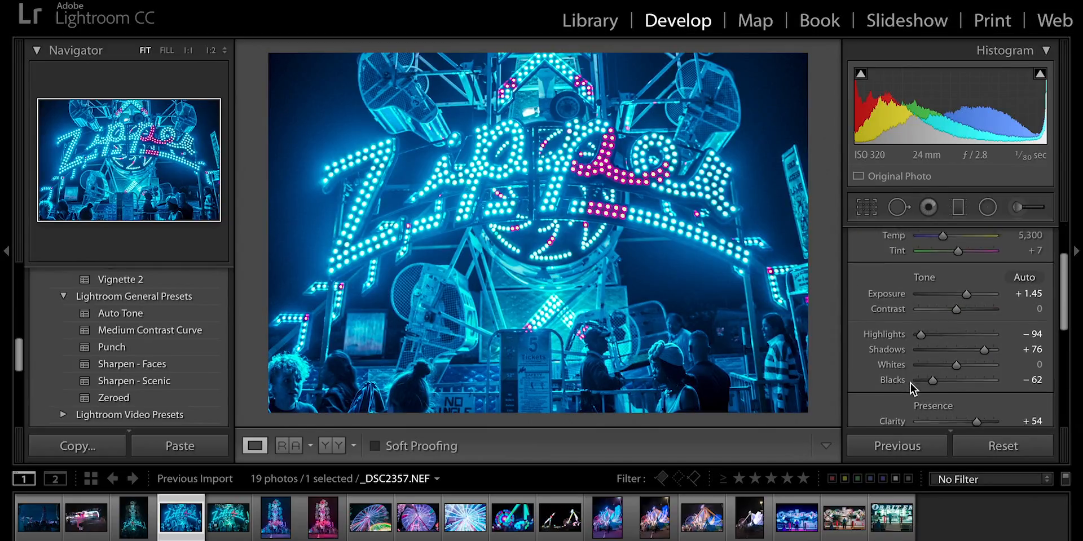
pyautogui.scroll(2, 910, 383)
pyautogui.scroll(-10, 914, 374)
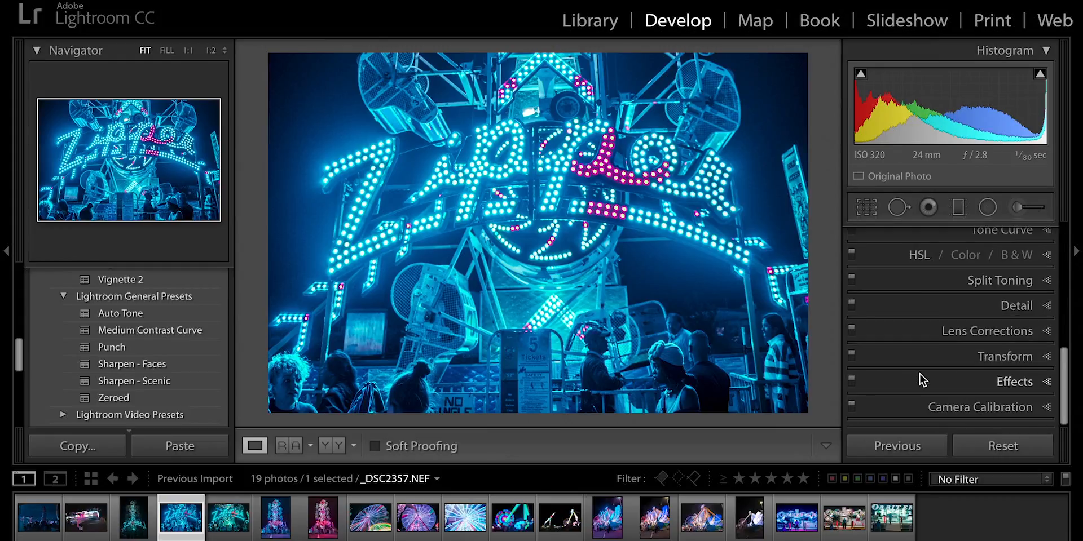
pyautogui.scroll(1, 919, 374)
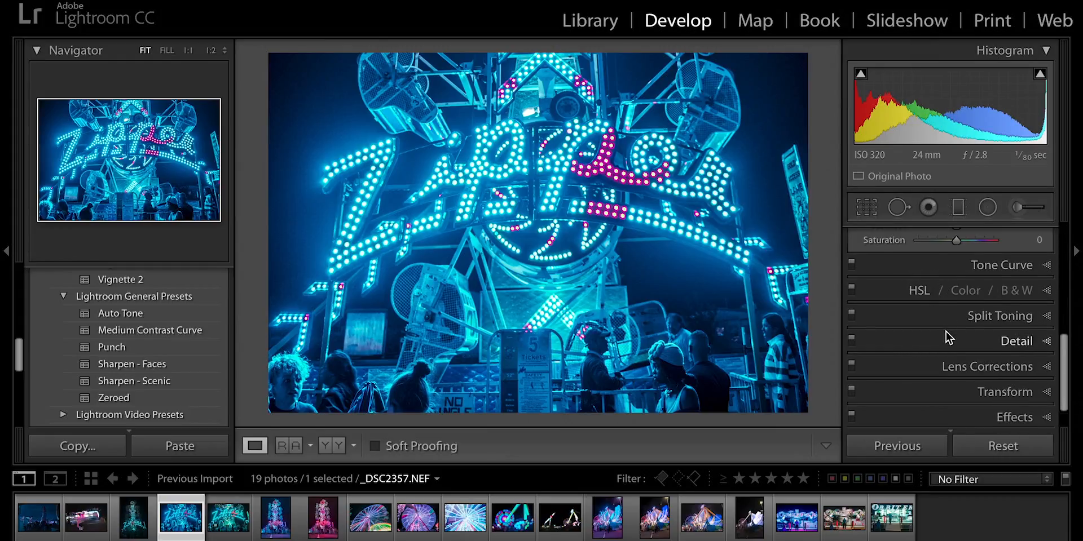
pyautogui.scroll(-1, 946, 337)
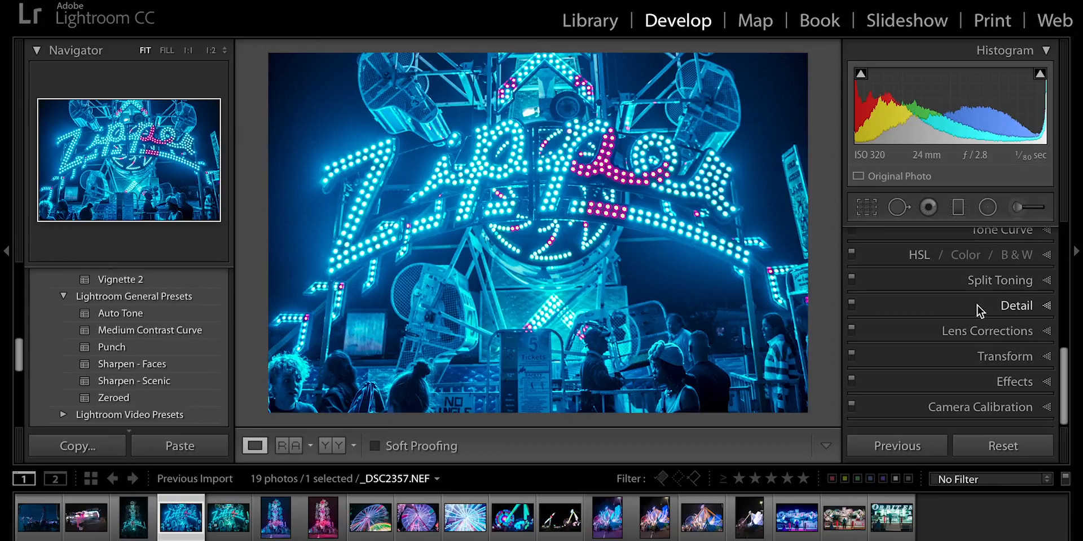
pyautogui.hotkey('ctrl', "'")
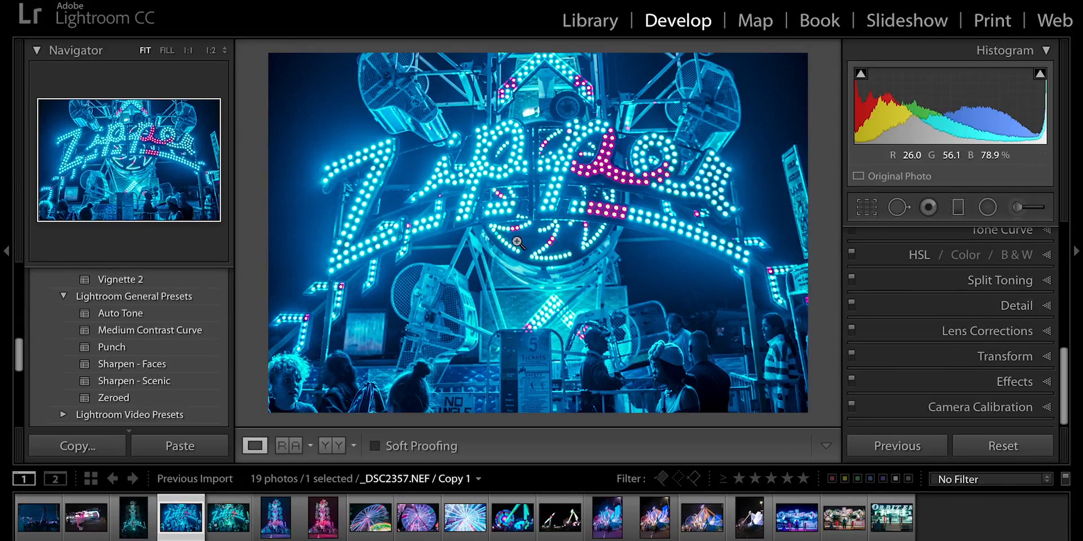
pyautogui.scroll(10, 981, 339)
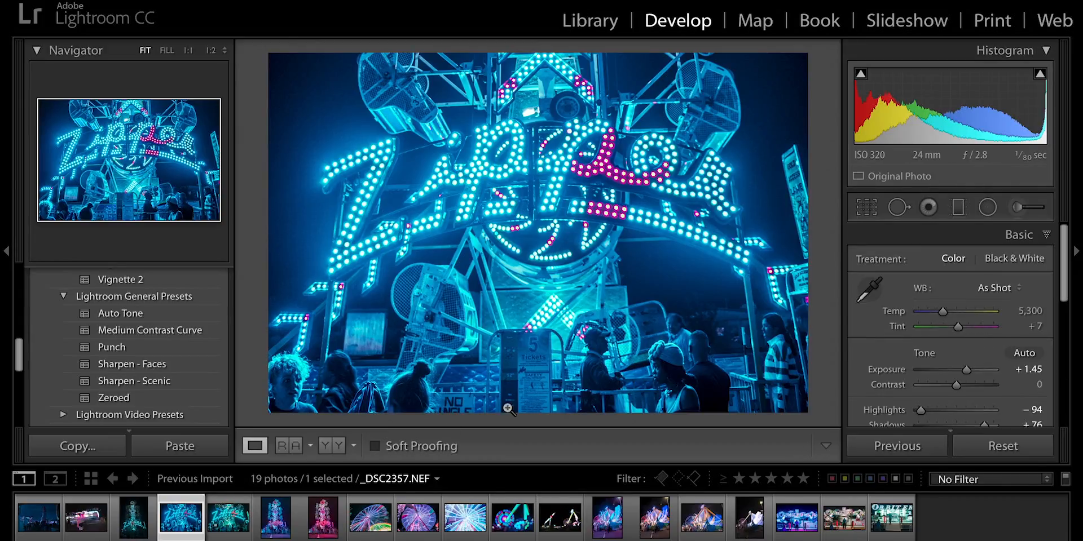
# - On the green-toned virtual copy of _DSC2357.NEF, cool the temperature to about 3,700 and set the tint to −5
pyautogui.click(227, 517)
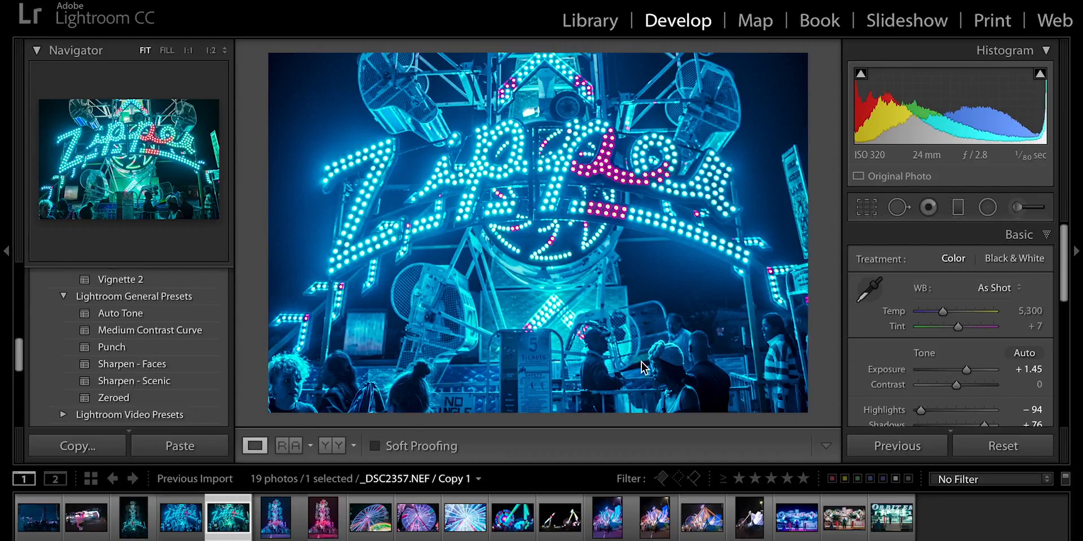
pyautogui.click(180, 517)
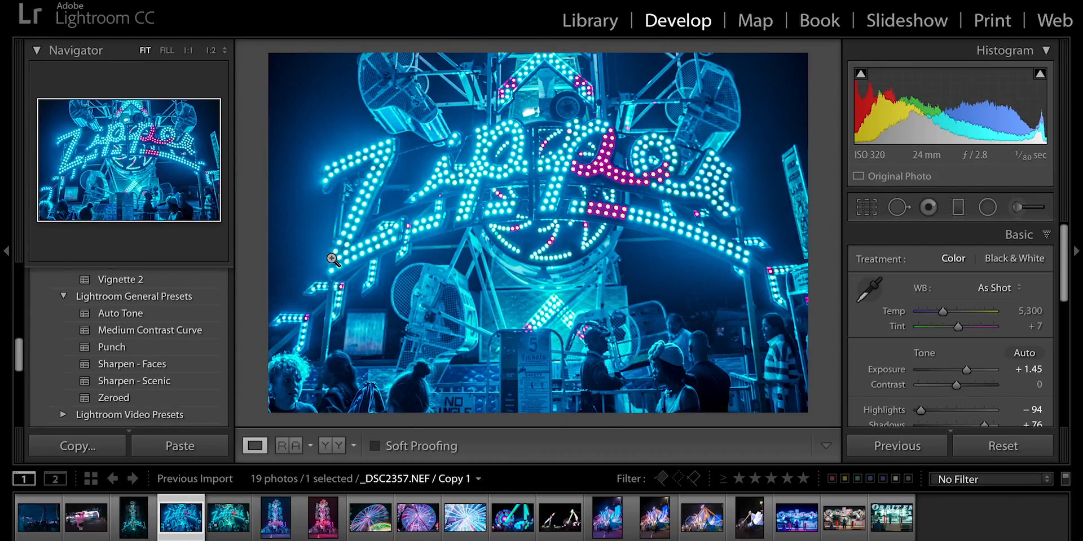
pyautogui.click(228, 517)
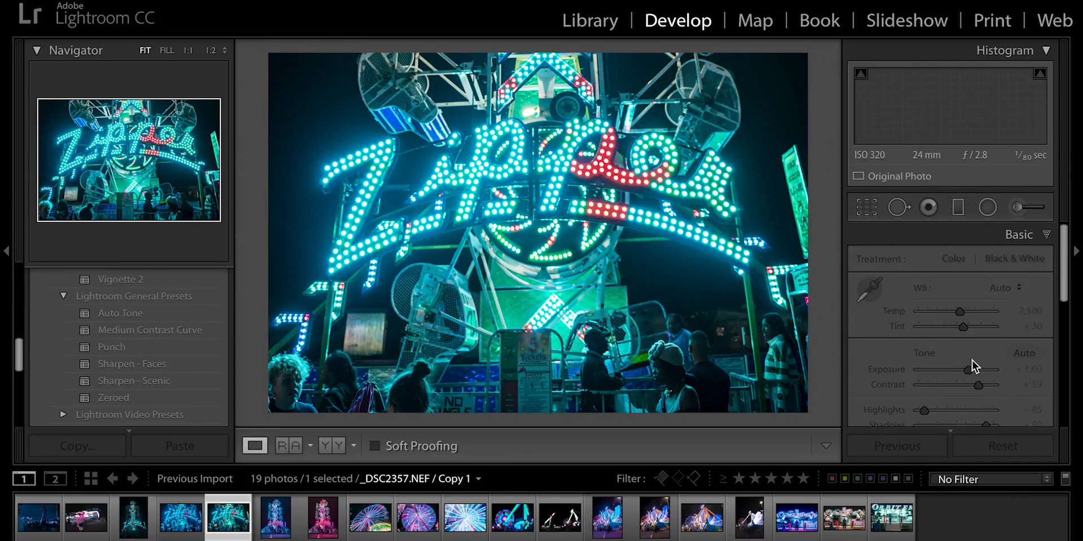
pyautogui.moveTo(960, 311); pyautogui.dragTo(936, 313)
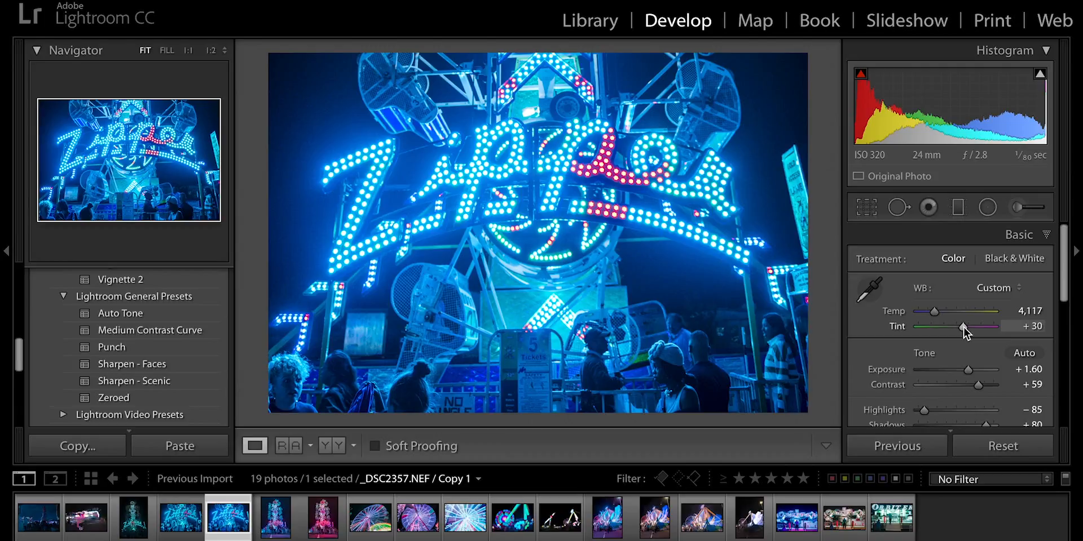
pyautogui.moveTo(963, 329); pyautogui.dragTo(930, 313)
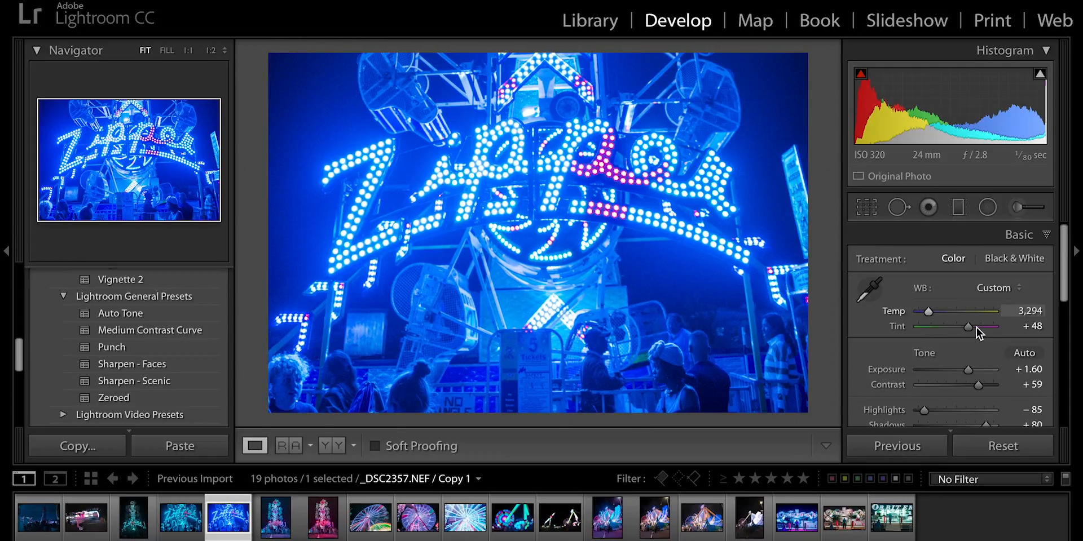
pyautogui.moveTo(970, 329)
pyautogui.mouseDown()
pyautogui.moveTo(947, 334)
pyautogui.moveTo(954, 327)
pyautogui.mouseUp()
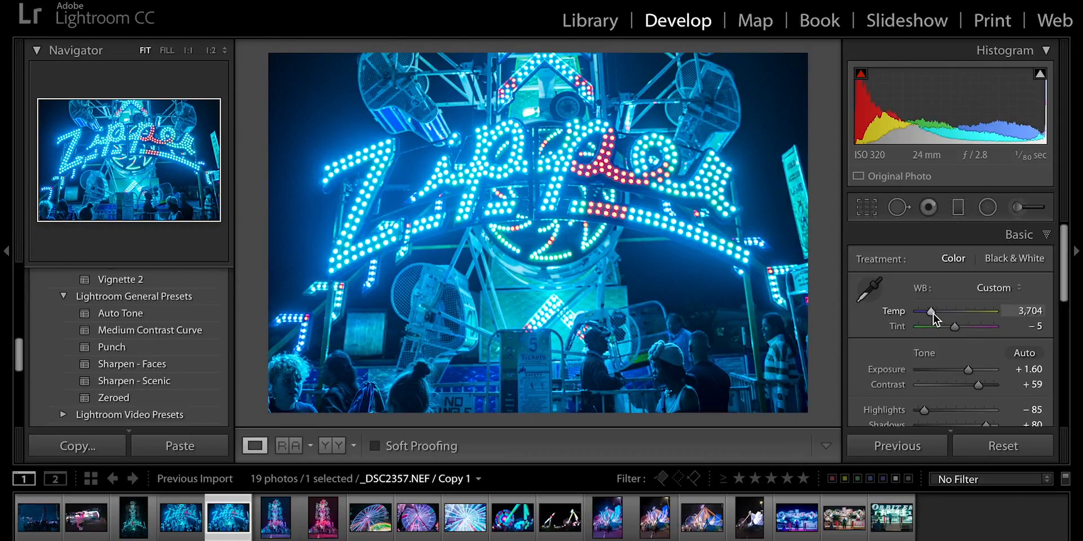
pyautogui.moveTo(932, 313); pyautogui.dragTo(931, 313)
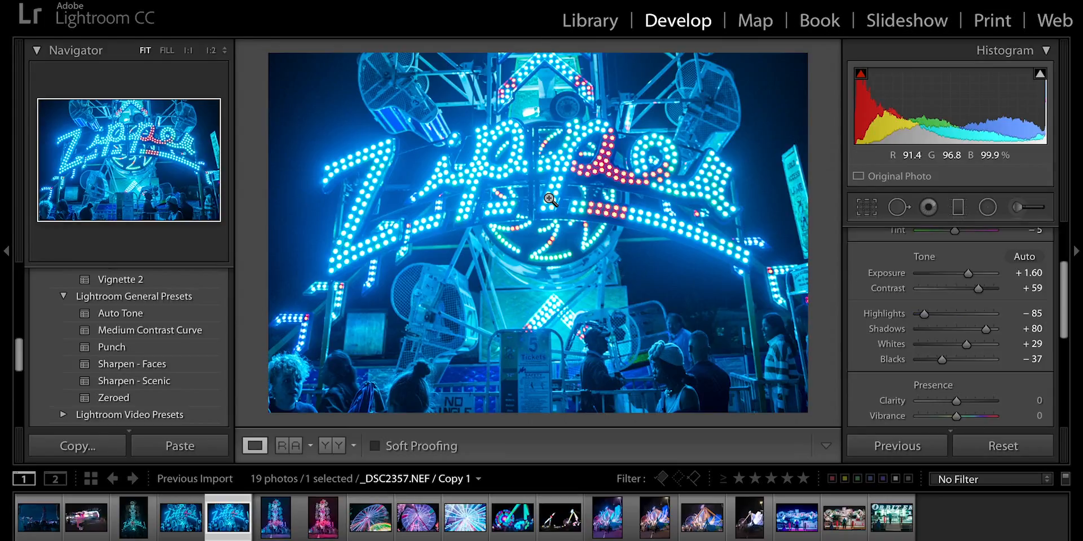
# - Compare the virtual copy with the original _DSC2357.NEF, and raise the copy's Clarity to +37
pyautogui.press('Left')
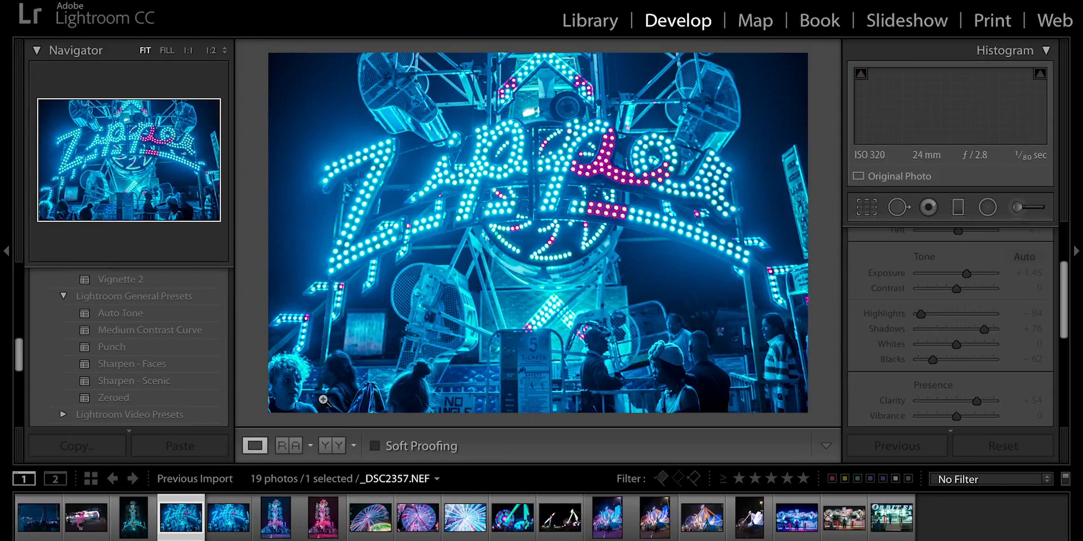
pyautogui.click(229, 528)
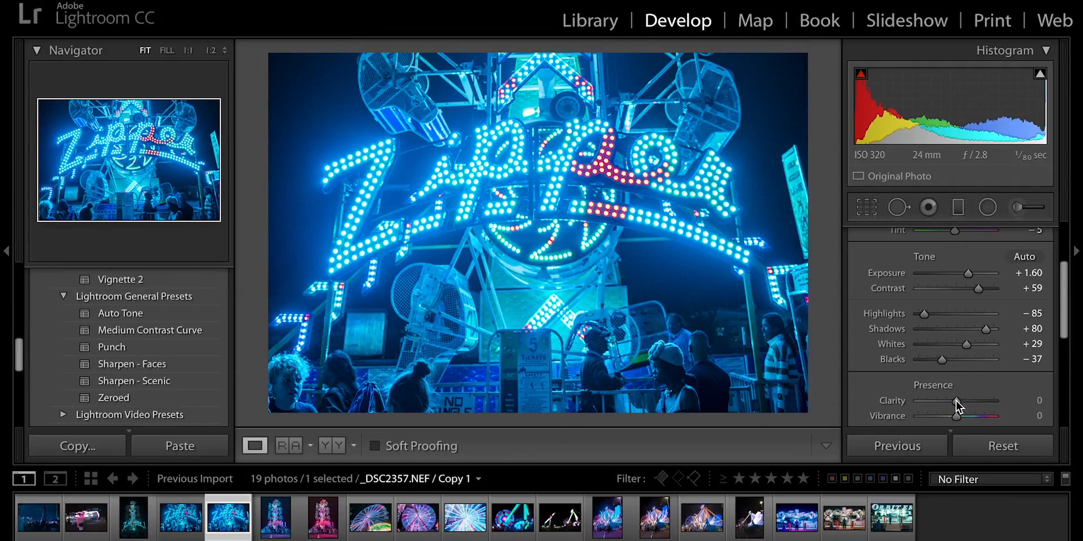
pyautogui.moveTo(956, 401); pyautogui.dragTo(970, 401)
# - Shape the RGB tone curve into a stronger S by lowering the shadow point and slightly raising the highlight point
pyautogui.moveTo(1064, 294); pyautogui.dragTo(1052, 376)
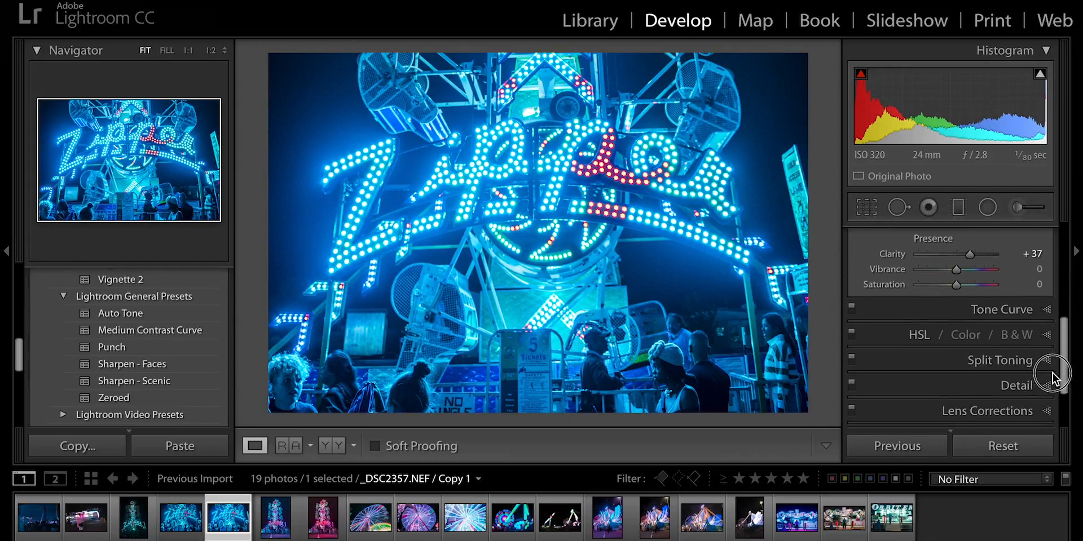
pyautogui.click(1040, 294)
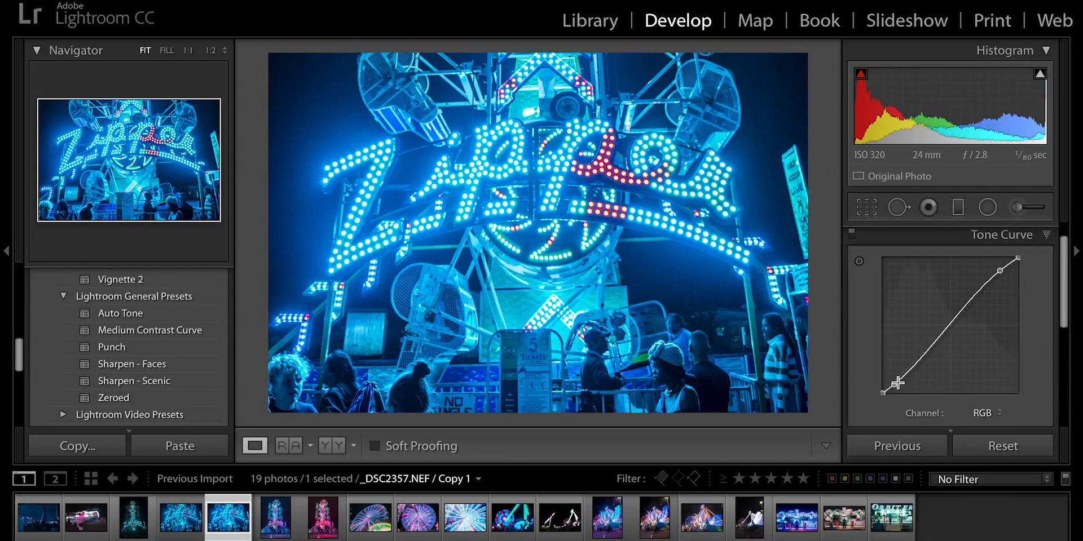
pyautogui.moveTo(897, 383); pyautogui.dragTo(893, 387)
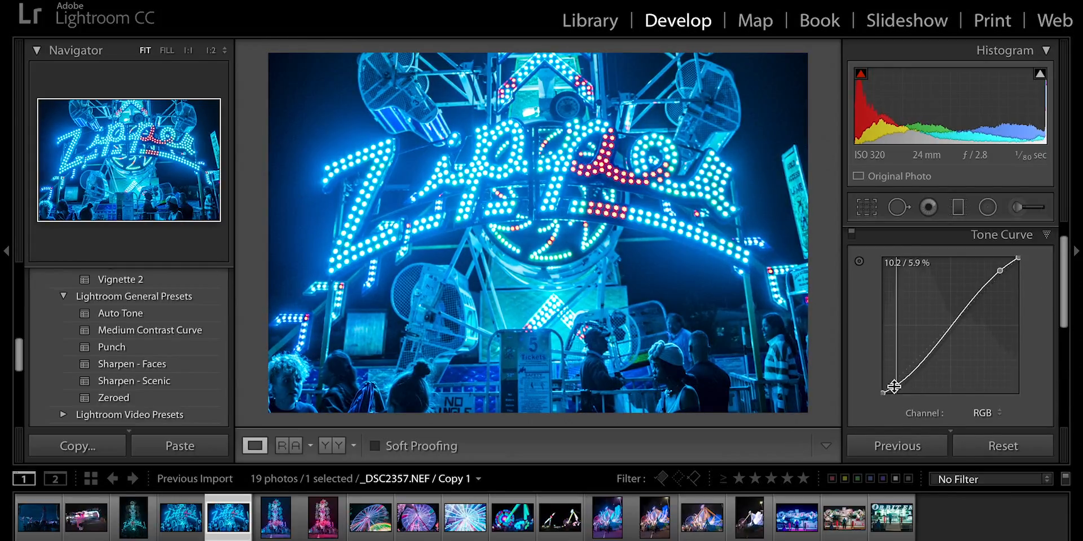
pyautogui.moveTo(999, 270); pyautogui.dragTo(999, 269)
pyautogui.moveTo(896, 385); pyautogui.dragTo(899, 389)
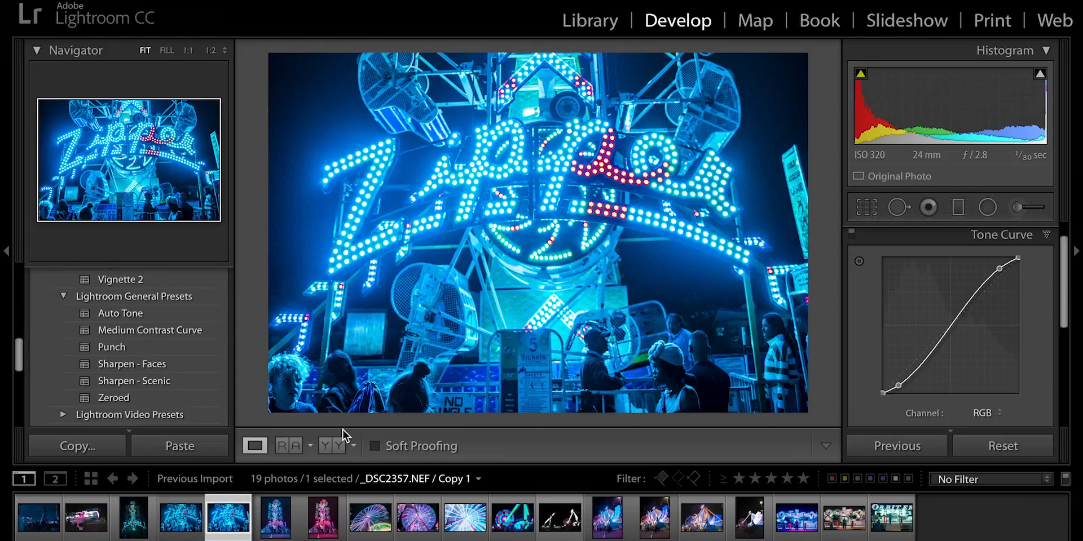
# - Compare the two Zipper tower versions, and cool the pink copy's temperature to 3,092 with its tint shifted slightly toward green
pyautogui.click(327, 516)
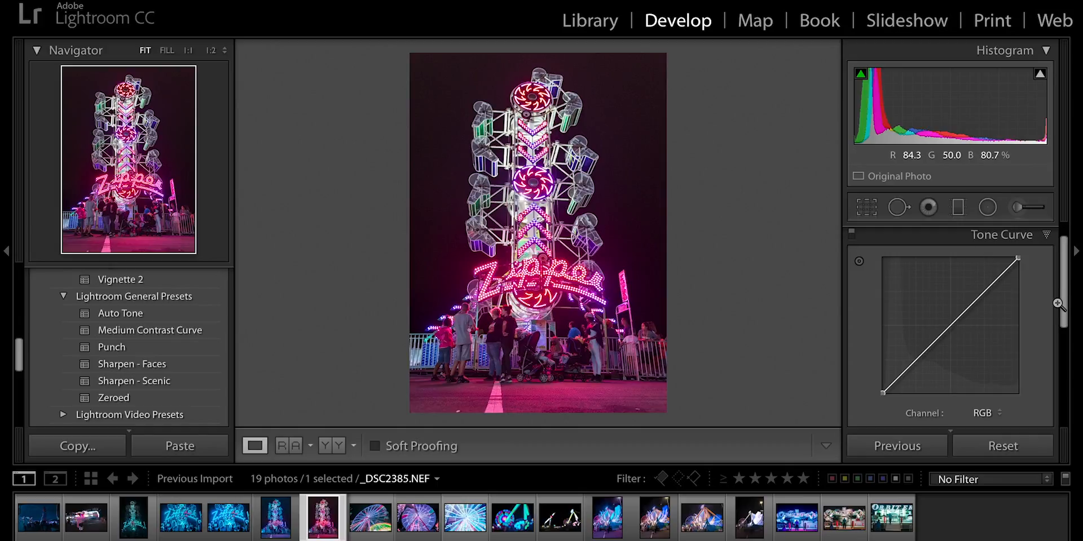
pyautogui.scroll(1, 1058, 305)
pyautogui.click(275, 516)
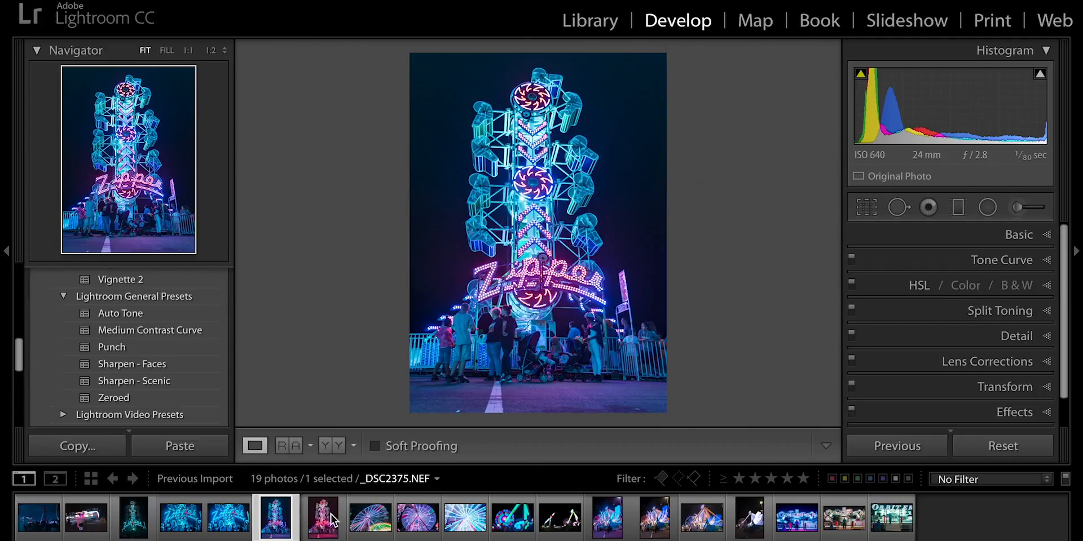
pyautogui.click(331, 522)
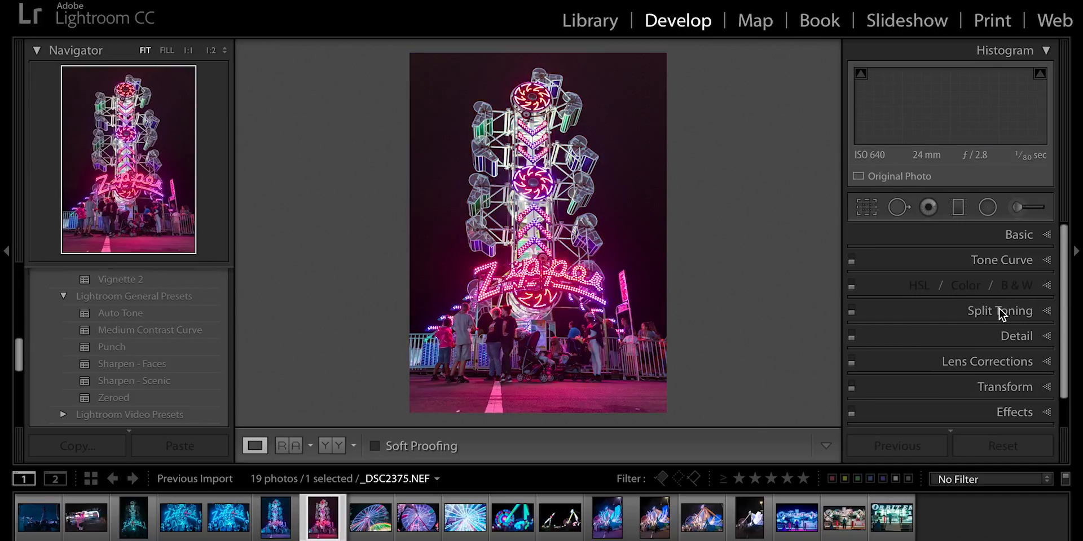
pyautogui.click(1047, 239)
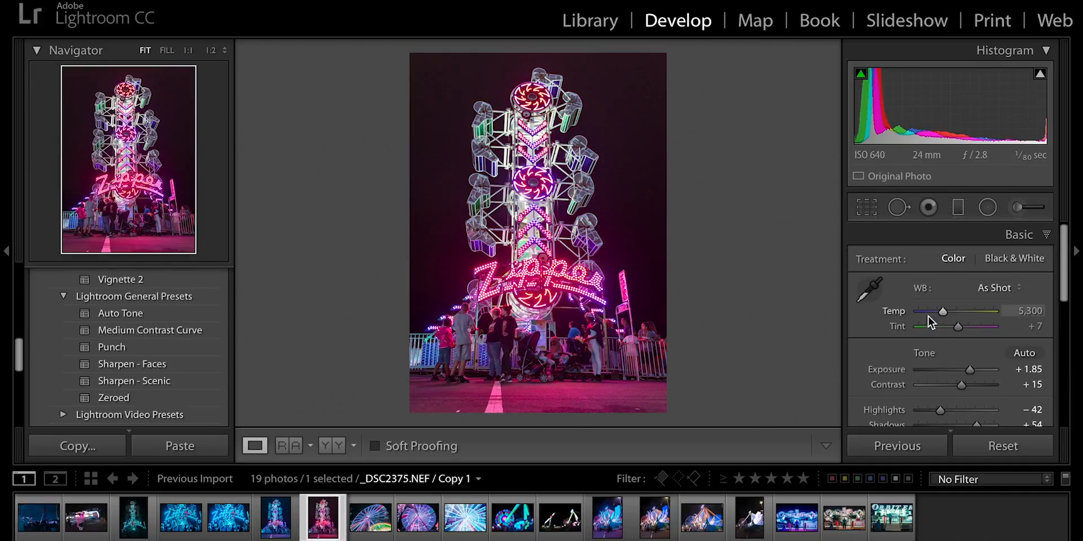
pyautogui.click(925, 310)
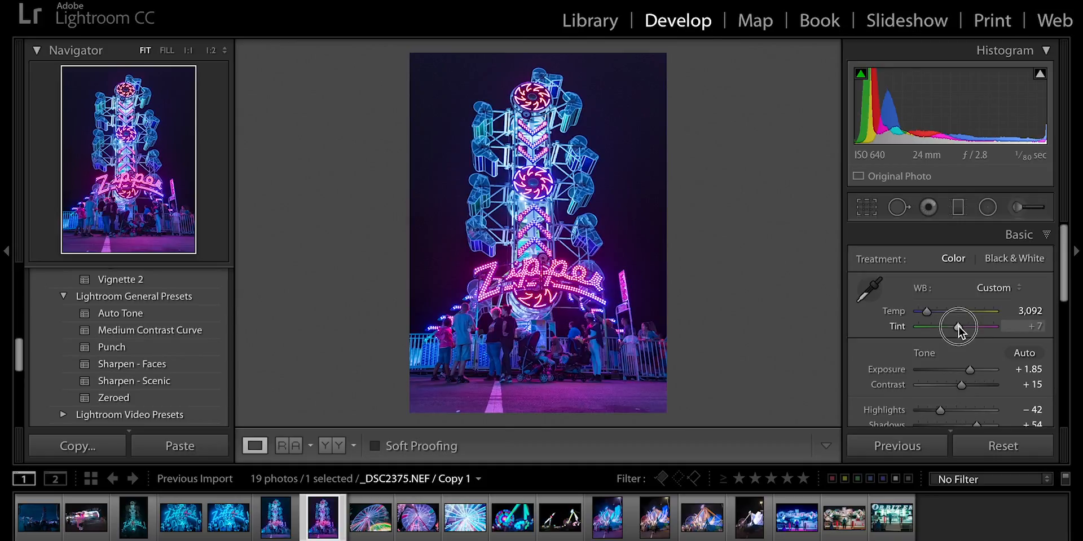
pyautogui.moveTo(956, 327); pyautogui.dragTo(952, 327)
# - Use targeted Hue adjustment on the tower photo to set Aqua to +38, Blue to −2, Purple to −64 and Magenta to −14
pyautogui.moveTo(1063, 258); pyautogui.dragTo(1062, 371)
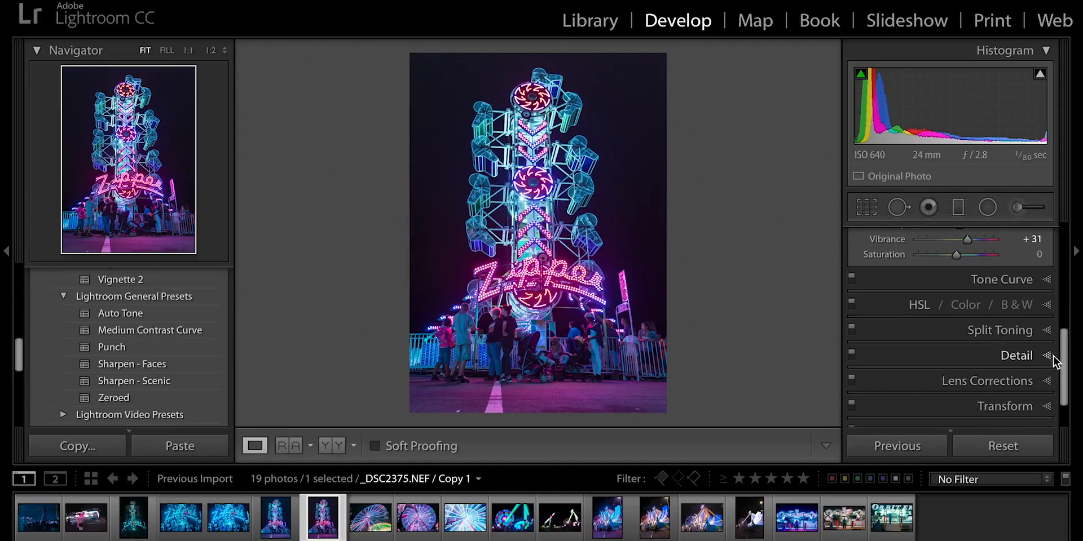
pyautogui.click(1046, 305)
pyautogui.moveTo(1062, 278); pyautogui.dragTo(1061, 293)
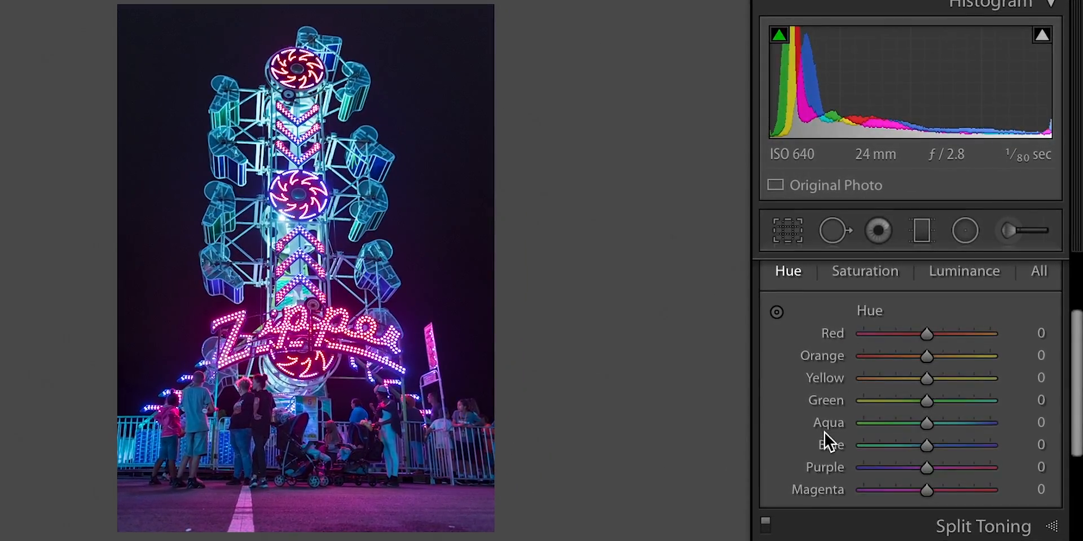
pyautogui.click(777, 313)
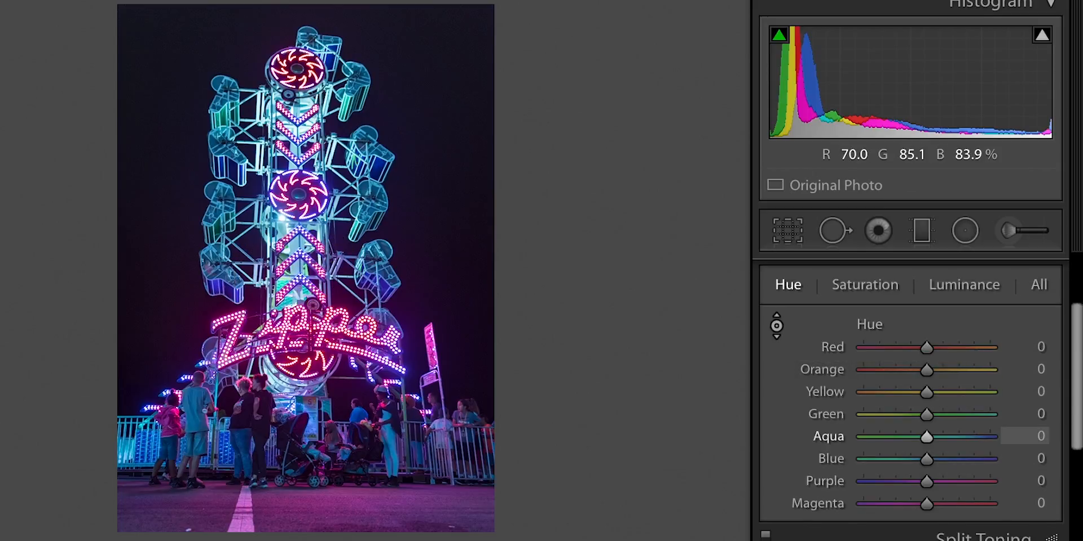
pyautogui.moveTo(286, 240); pyautogui.dragTo(286, 219)
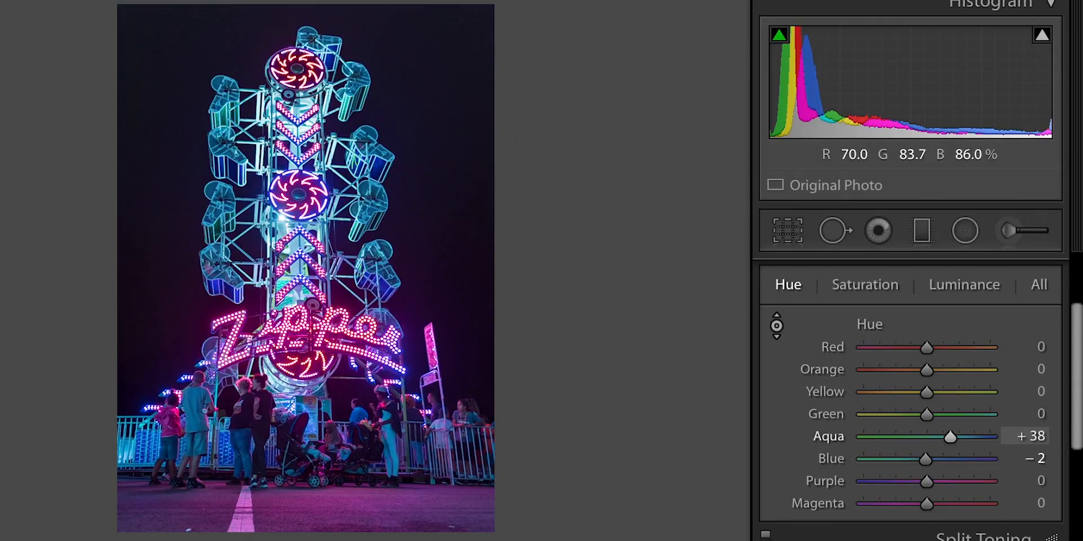
pyautogui.moveTo(283, 513); pyautogui.dragTo(283, 533)
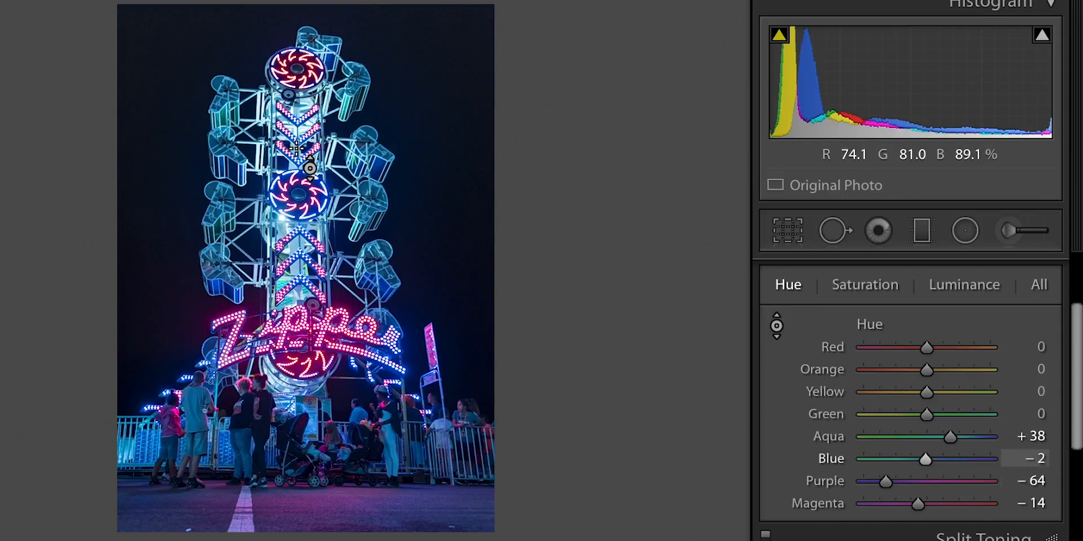
# - Use targeted Hue adjustment around the Zipper sign to set Orange to +41, Yellow to +78, Green to +100 and Aqua to +54
pyautogui.press('z')
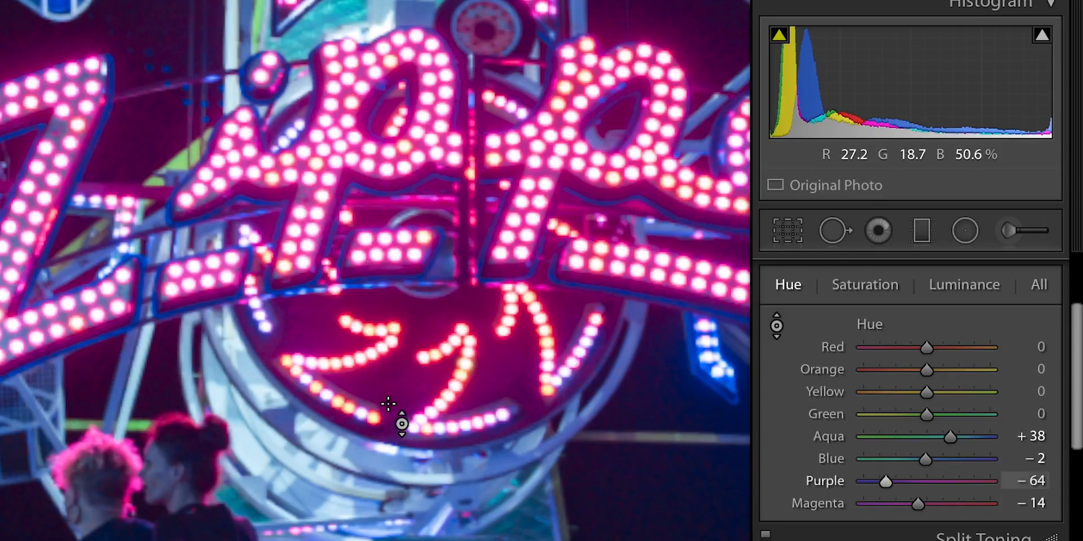
pyautogui.click(370, 330)
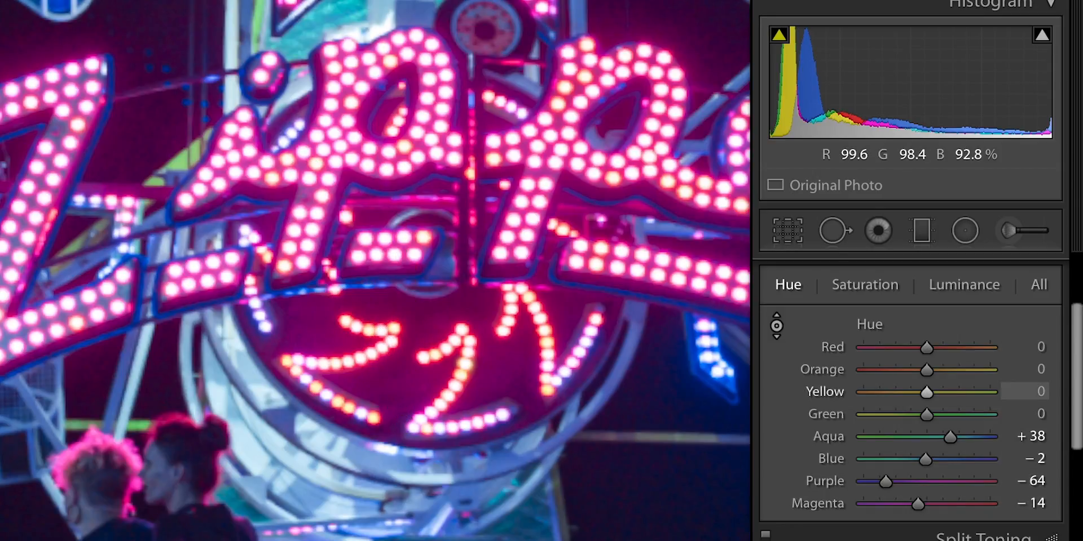
pyautogui.moveTo(370, 329); pyautogui.dragTo(371, 285)
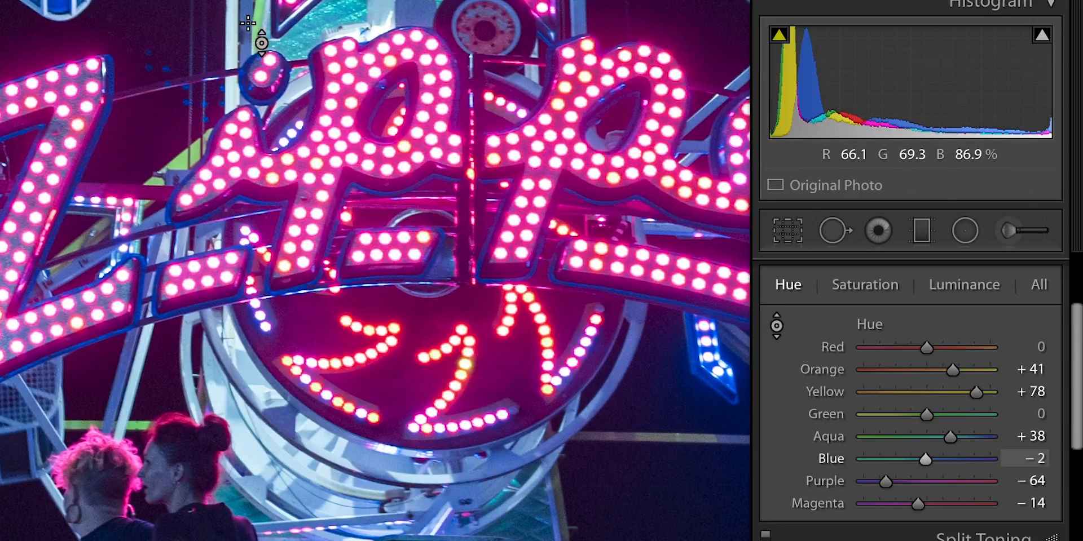
pyautogui.moveTo(190, 151); pyautogui.dragTo(190, 107)
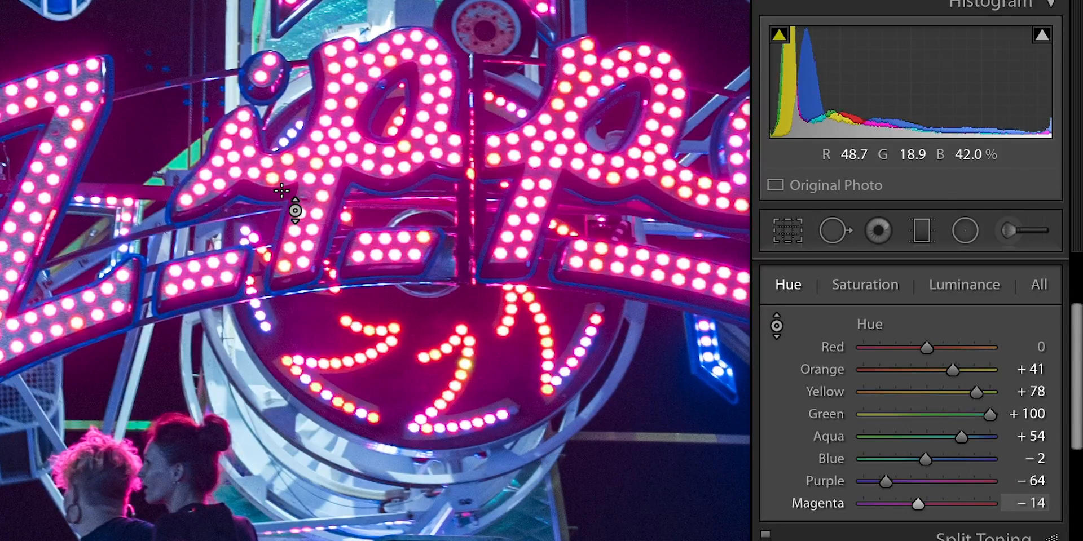
# - Use targeted Hue adjustment on the pavement beneath the Zipper tower to set Blue to −9 and Purple to −71
pyautogui.press('z')
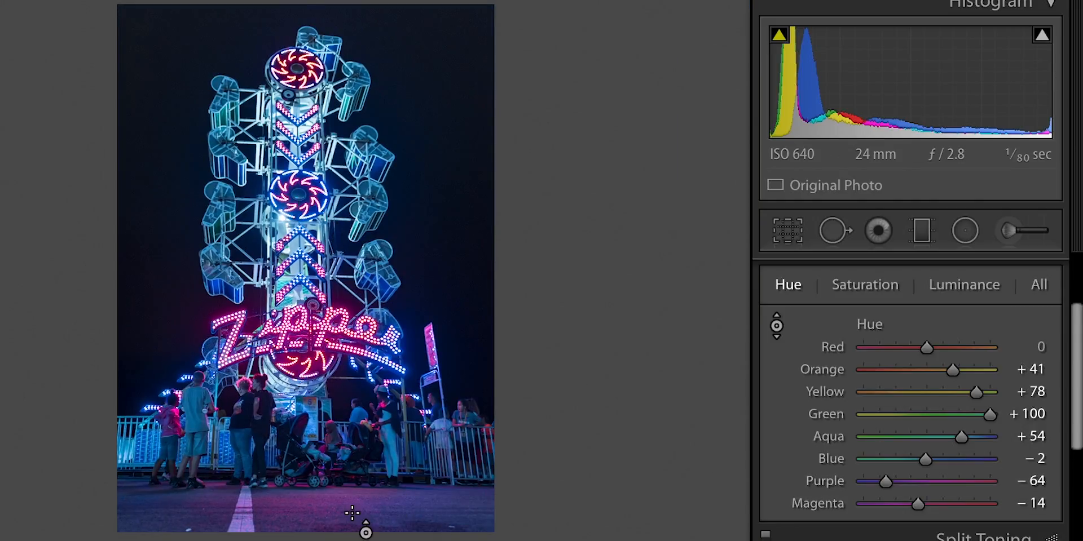
pyautogui.moveTo(479, 511)
pyautogui.mouseDown()
pyautogui.moveTo(479, 474)
pyautogui.moveTo(479, 536)
pyautogui.moveTo(483, 513)
pyautogui.mouseUp()
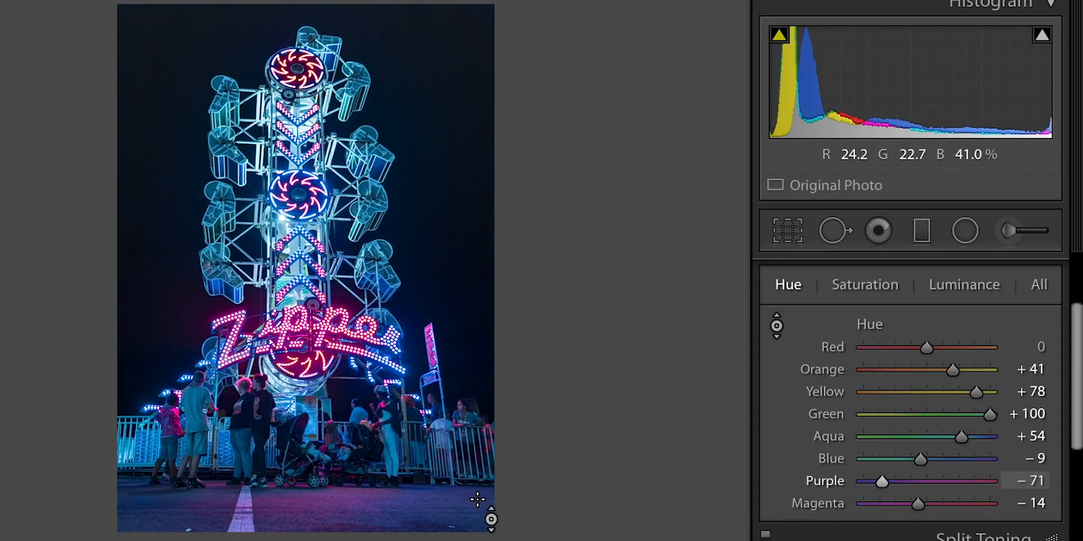
# - Cool the Zipper copy's white balance to temperature 2,454 and tint −36, and compare it with the other tower version
pyautogui.moveTo(1077, 437); pyautogui.dragTo(1073, 271)
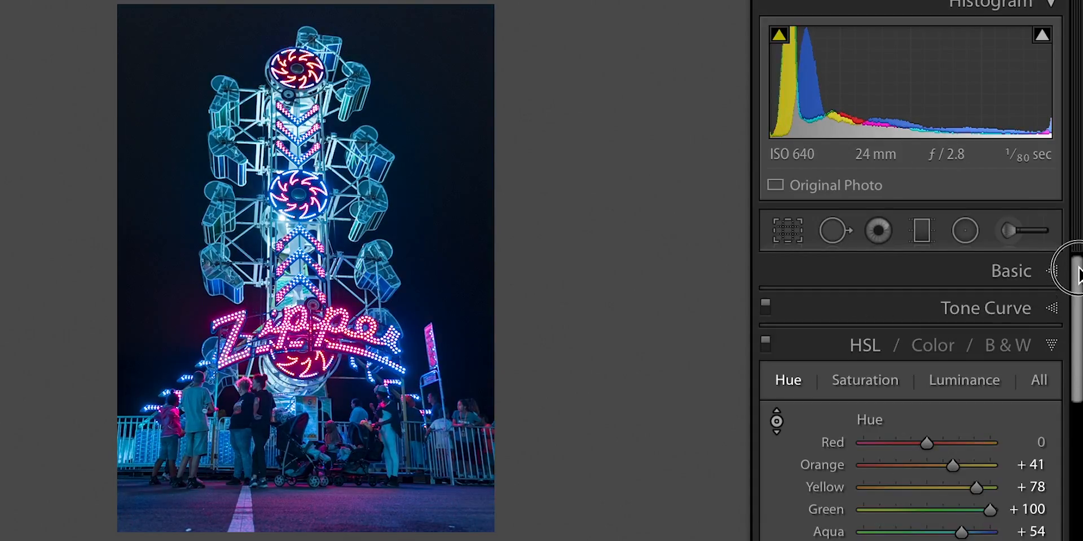
pyautogui.click(1050, 272)
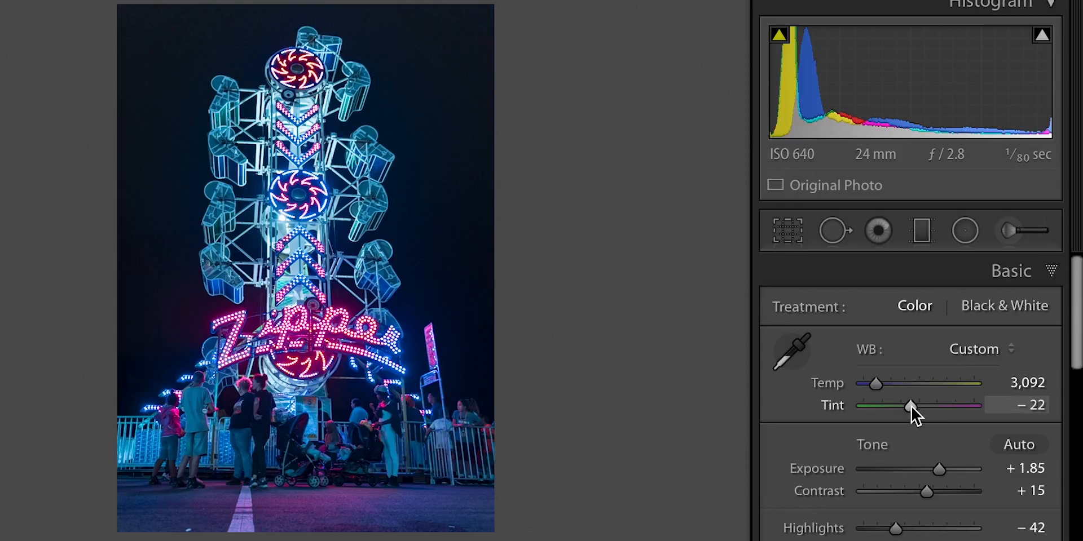
pyautogui.moveTo(909, 408); pyautogui.dragTo(929, 314)
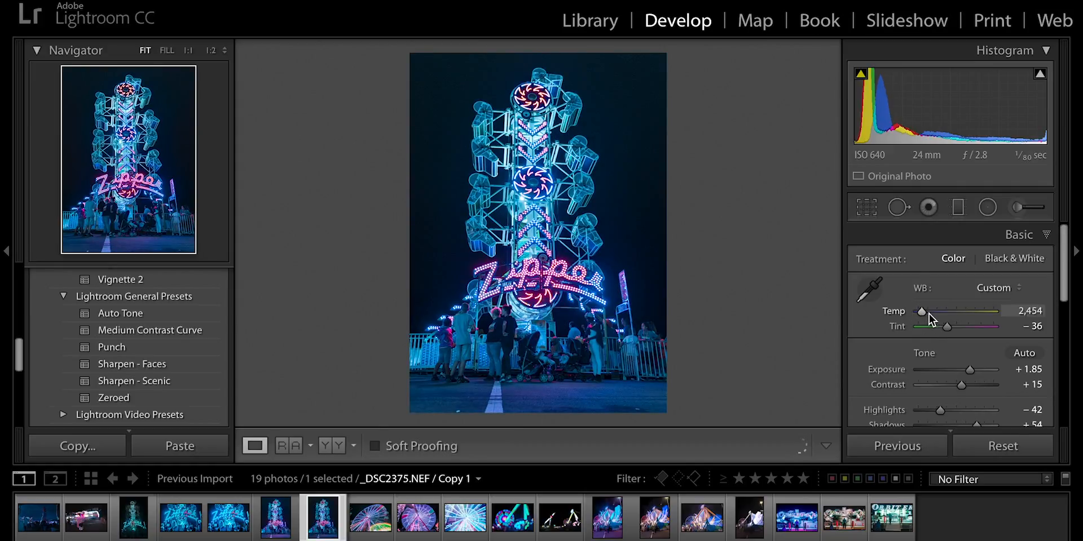
pyautogui.click(276, 517)
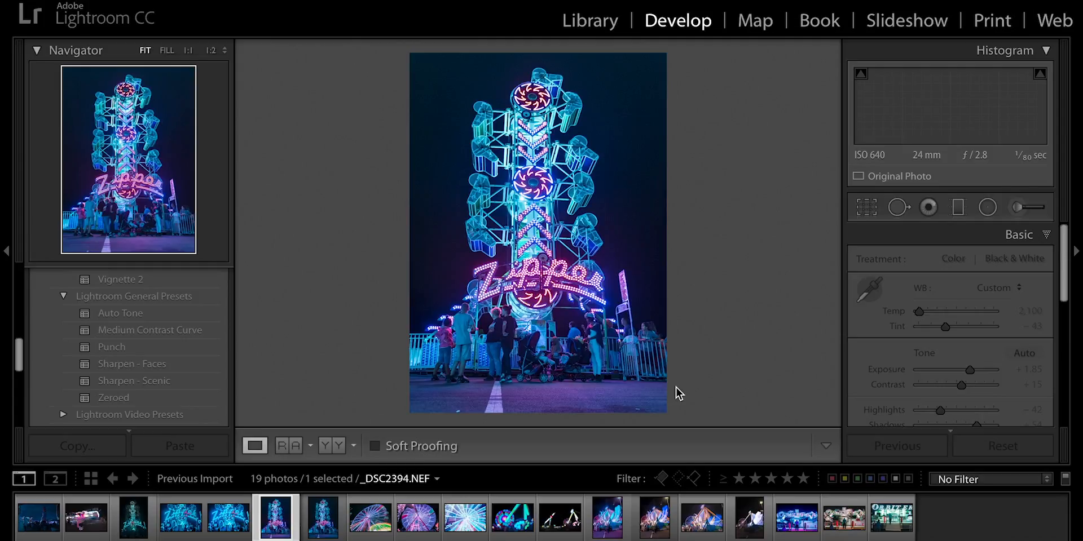
pyautogui.press('Right')
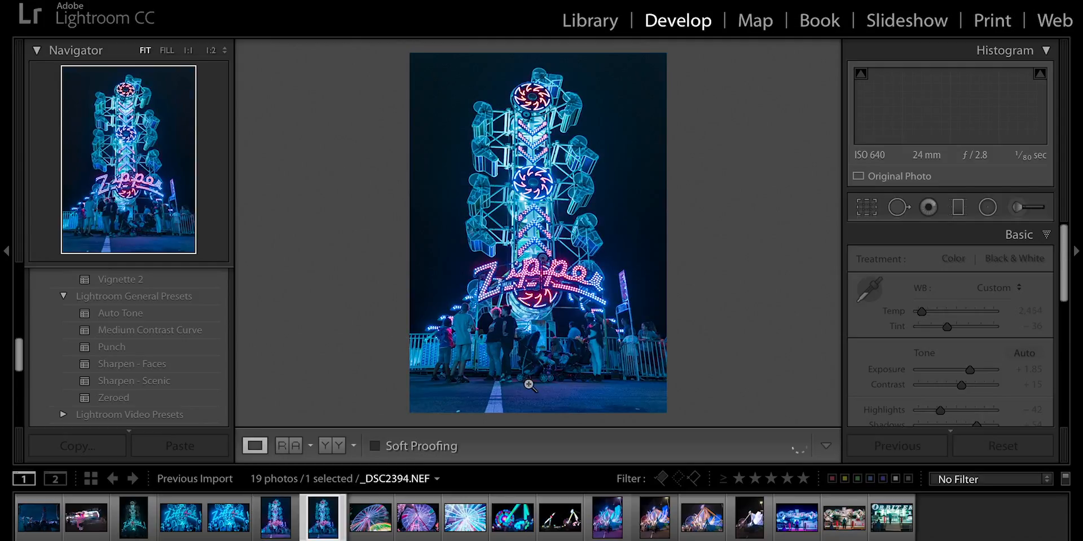
# - Set the Zipper copy's Red hue to +16 and Purple hue to −3, and compare it with the other tower version
pyautogui.moveTo(1066, 274); pyautogui.dragTo(1060, 404)
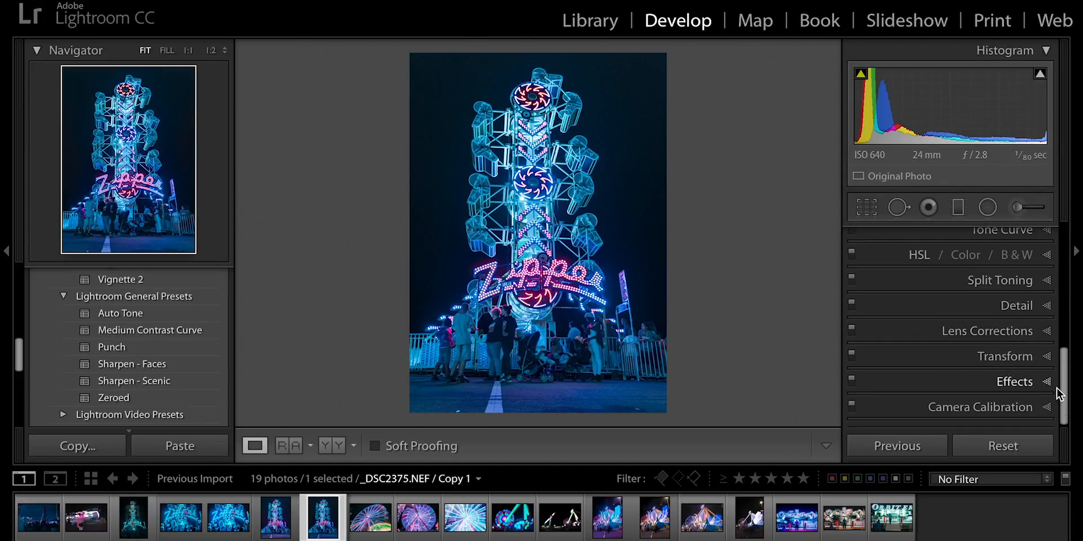
pyautogui.click(1048, 253)
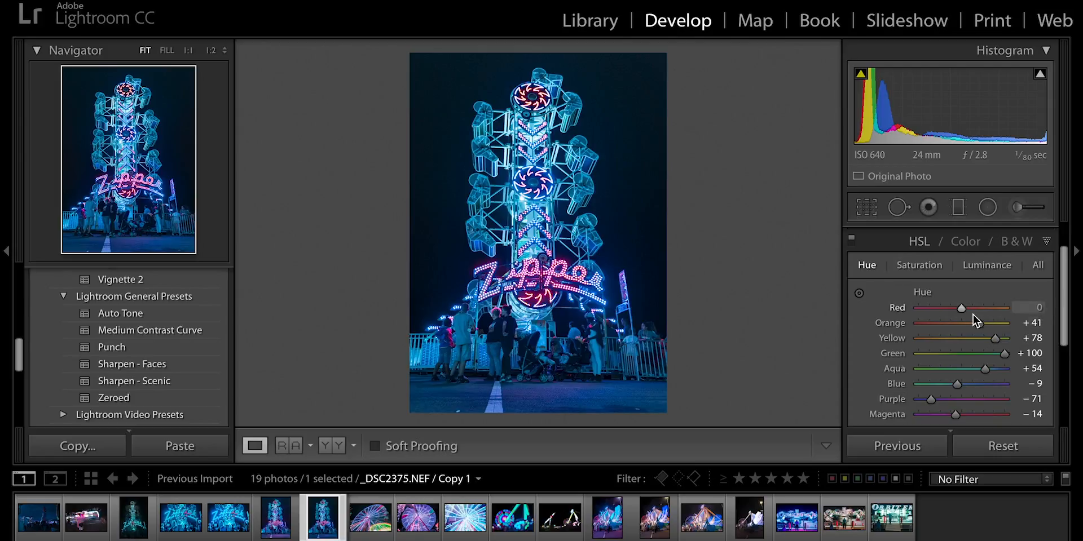
pyautogui.moveTo(962, 309); pyautogui.dragTo(971, 308)
pyautogui.moveTo(930, 398); pyautogui.dragTo(959, 401)
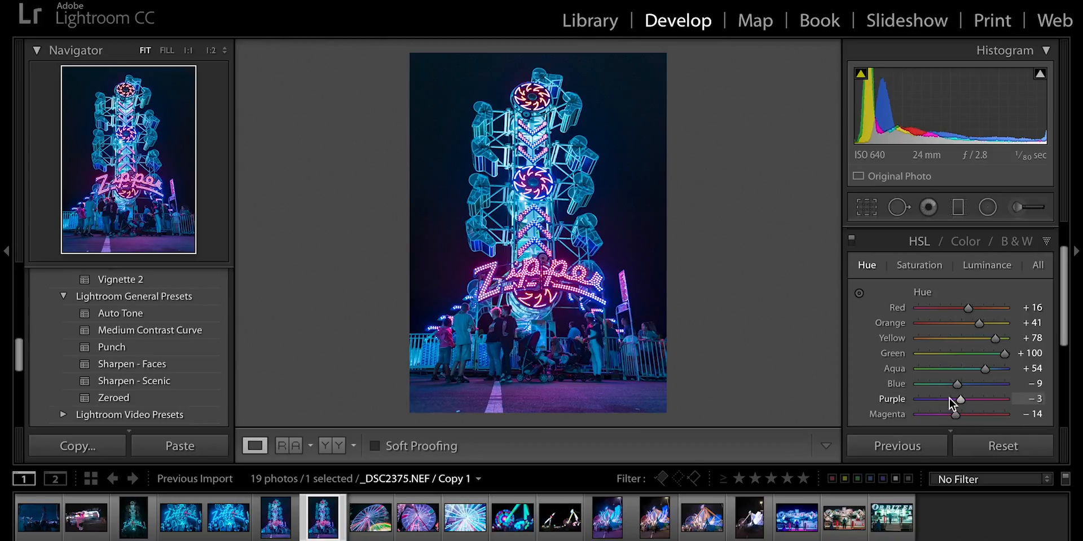
pyautogui.click(285, 526)
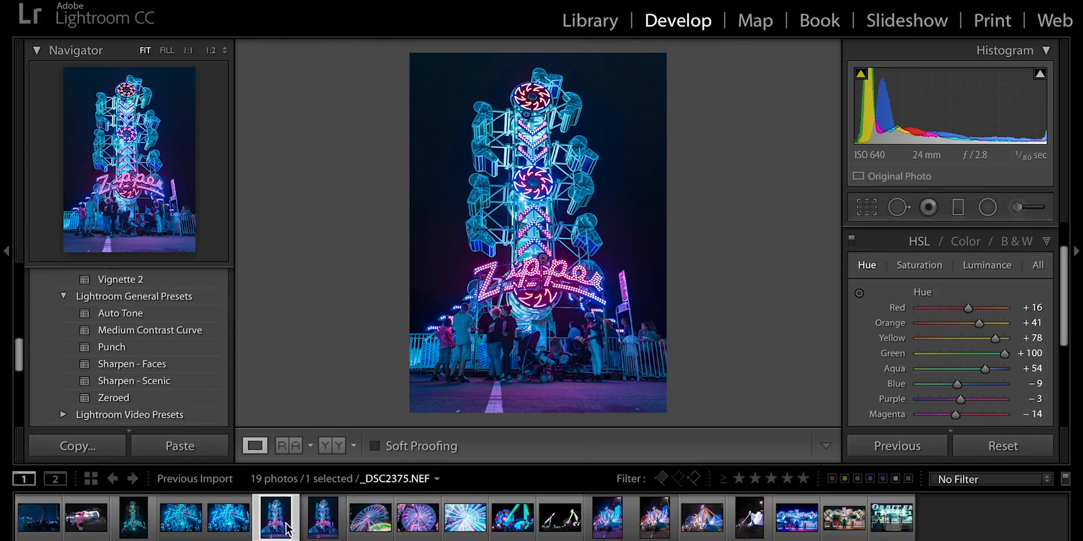
pyautogui.click(327, 530)
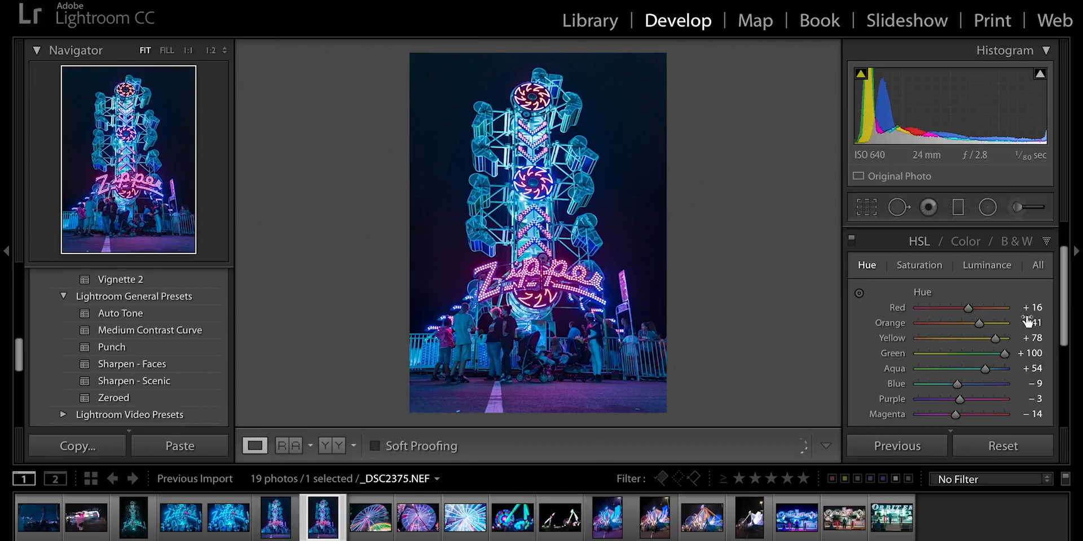
# - Fade the Zipper copy's blacks with the RGB tone curve by raising the black point, anchoring the shadows and lifting the highlights
pyautogui.scroll(2, 1060, 260)
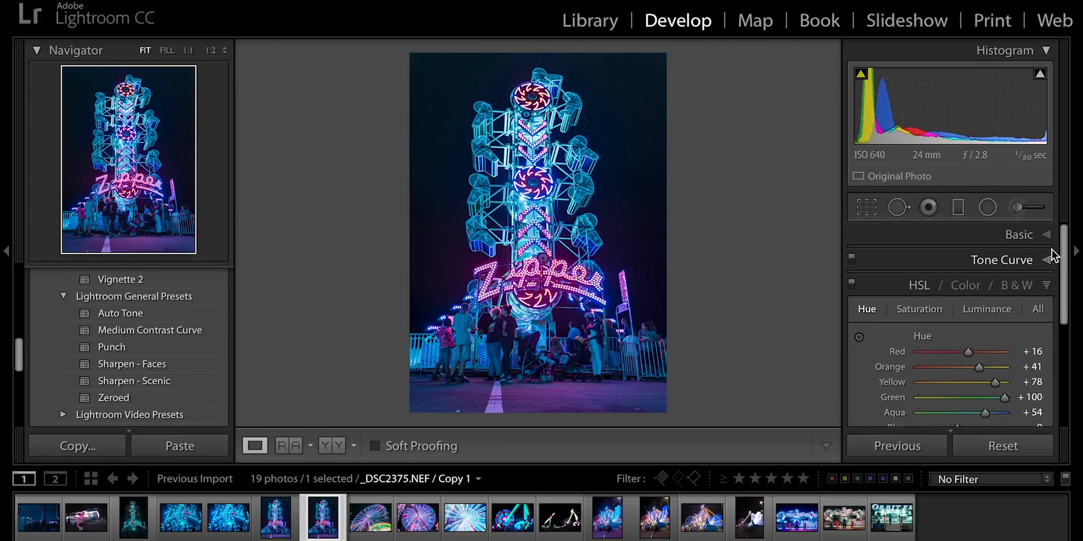
pyautogui.click(1046, 261)
pyautogui.moveTo(882, 394); pyautogui.dragTo(906, 370)
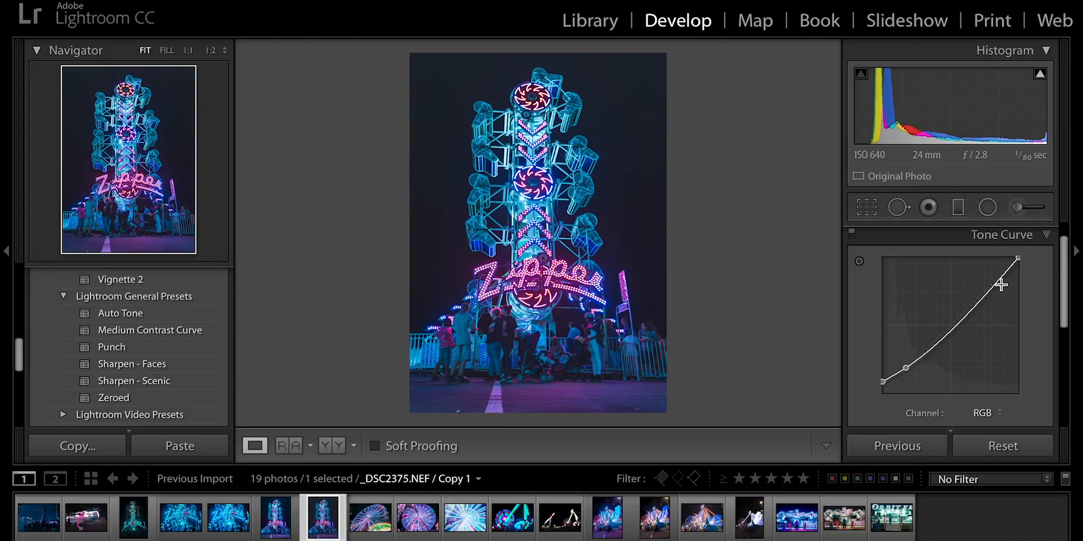
pyautogui.moveTo(1004, 269); pyautogui.dragTo(1005, 263)
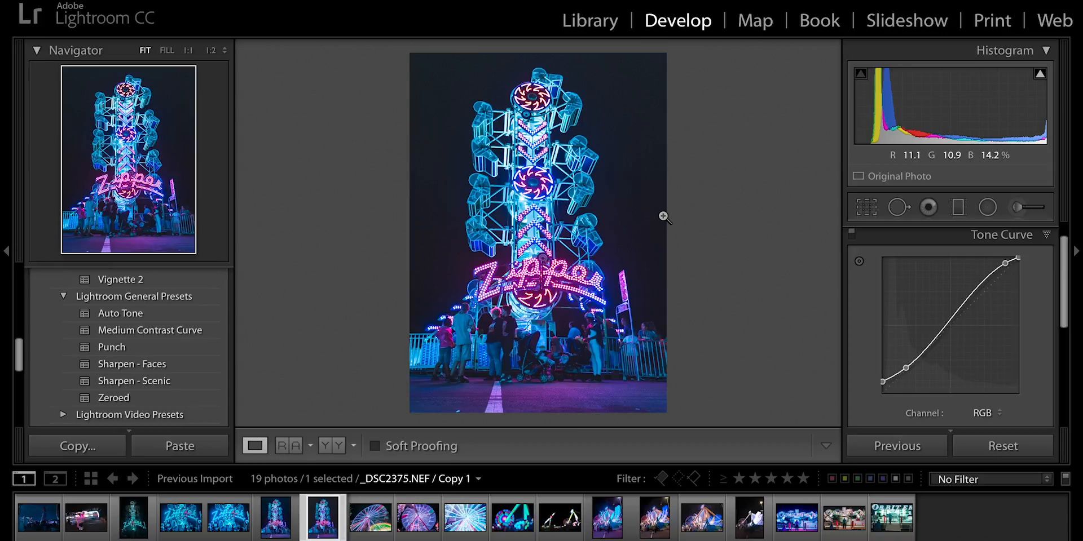
# - Compare the warm copy of the swinging ride photo with its blue and pink version, and return to the warm copy
pyautogui.click(656, 527)
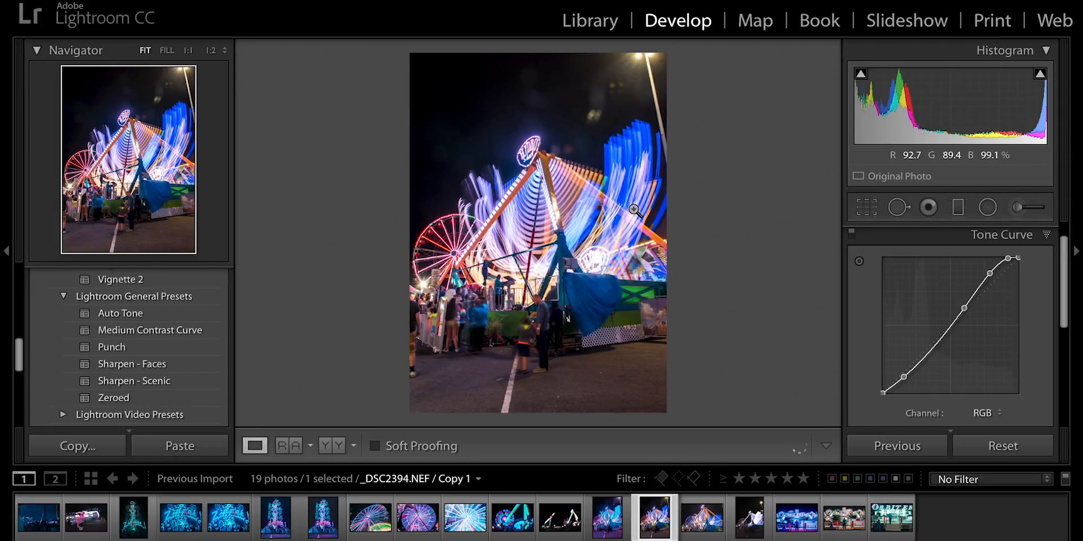
pyautogui.click(609, 523)
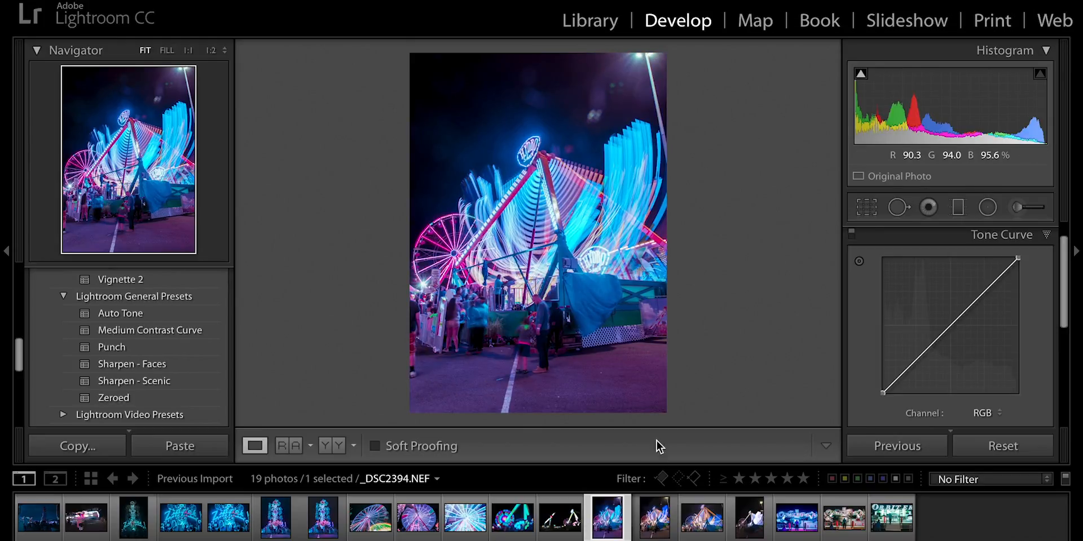
pyautogui.click(654, 516)
# - Use targeted Hue adjustment on the ride's blue light trails to set Blue to −55 and Purple to −21
pyautogui.click(988, 232)
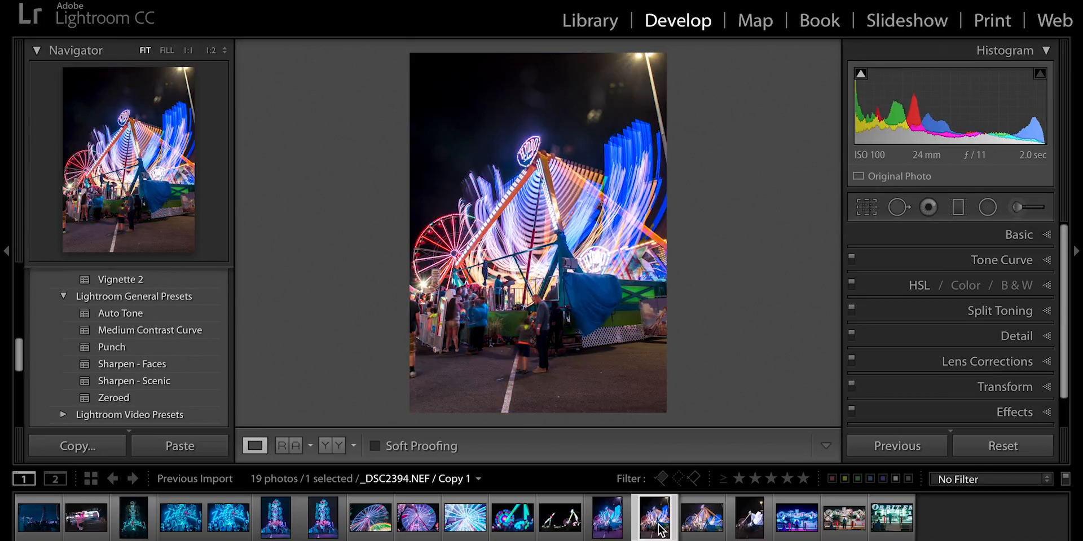
pyautogui.click(1047, 234)
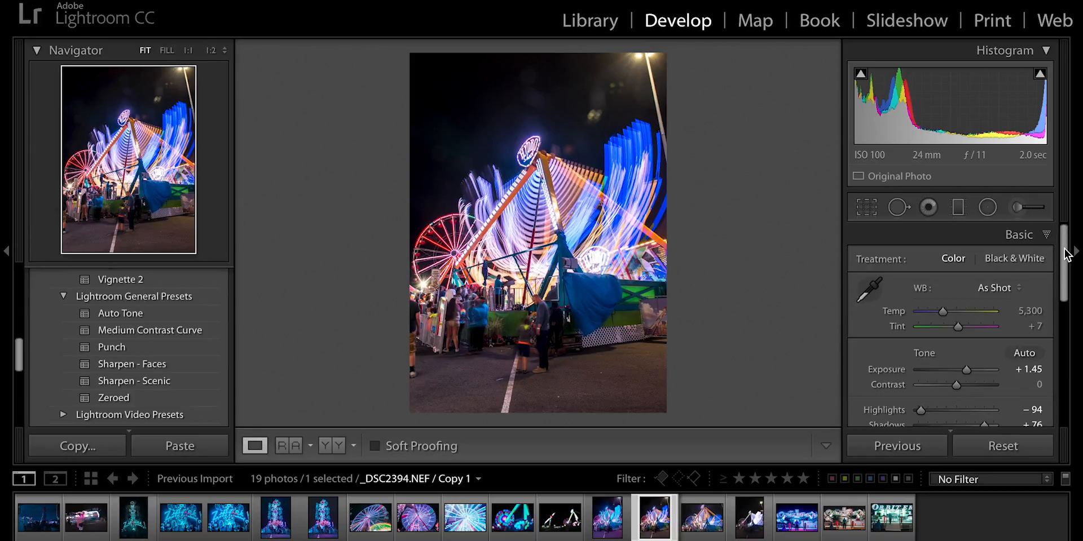
pyautogui.moveTo(1065, 254); pyautogui.dragTo(1064, 365)
pyautogui.click(1047, 283)
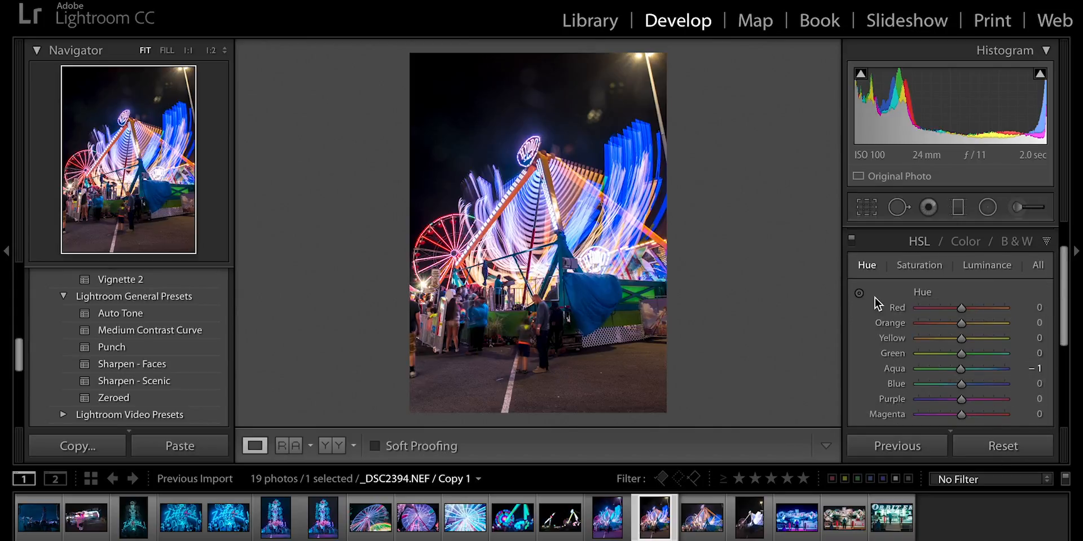
pyautogui.click(859, 294)
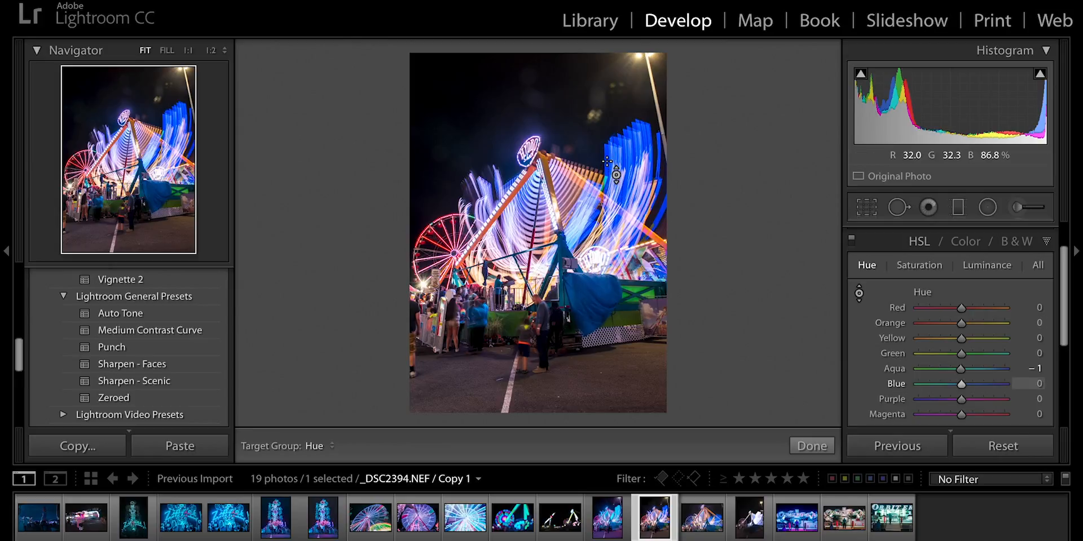
pyautogui.moveTo(627, 170); pyautogui.dragTo(628, 200)
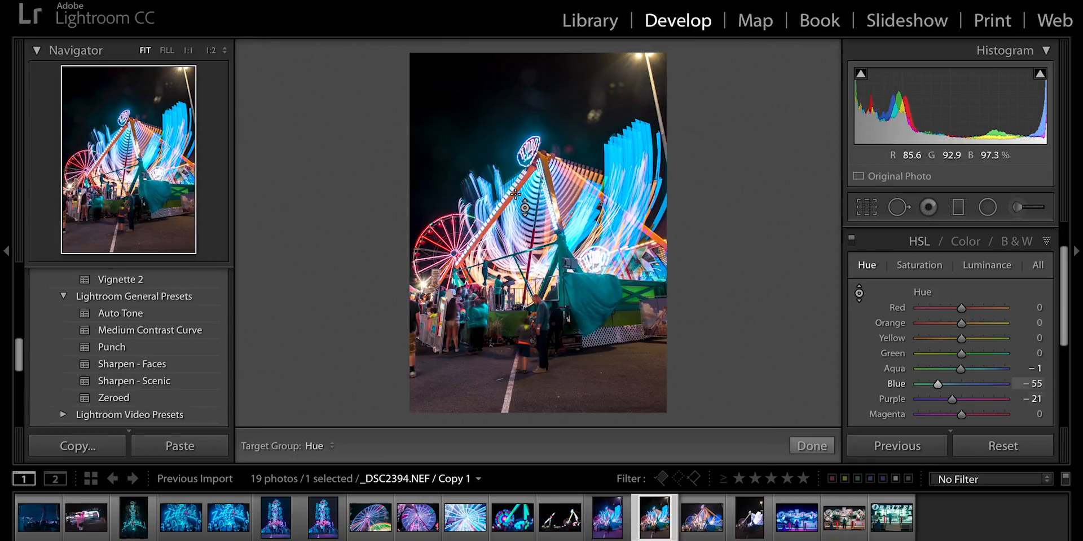
# - Use targeted Hue adjustment on the ride's orange support beam to set Red to −26 and Orange to −56
pyautogui.press('z')
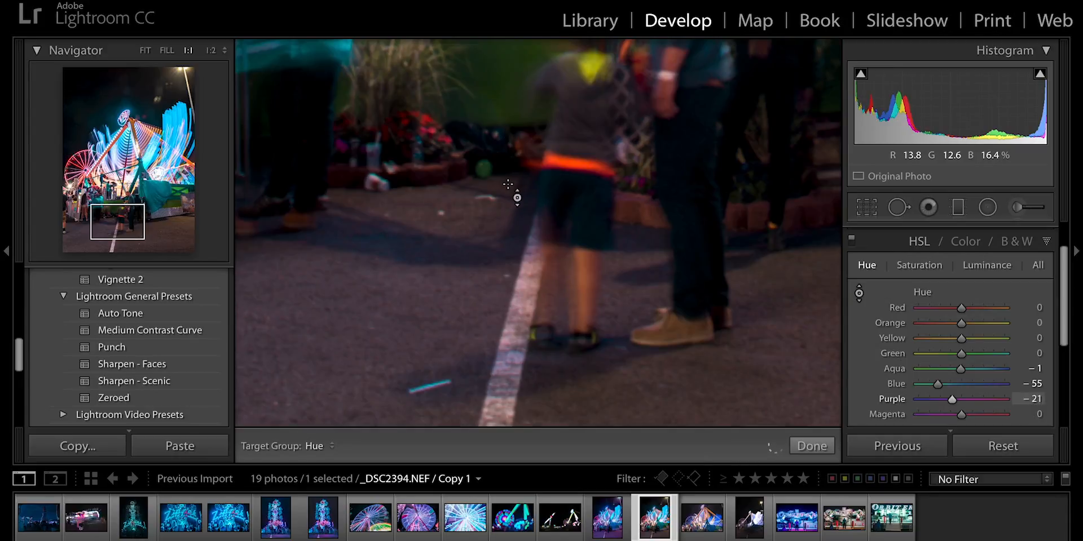
pyautogui.moveTo(540, 193); pyautogui.dragTo(556, 395)
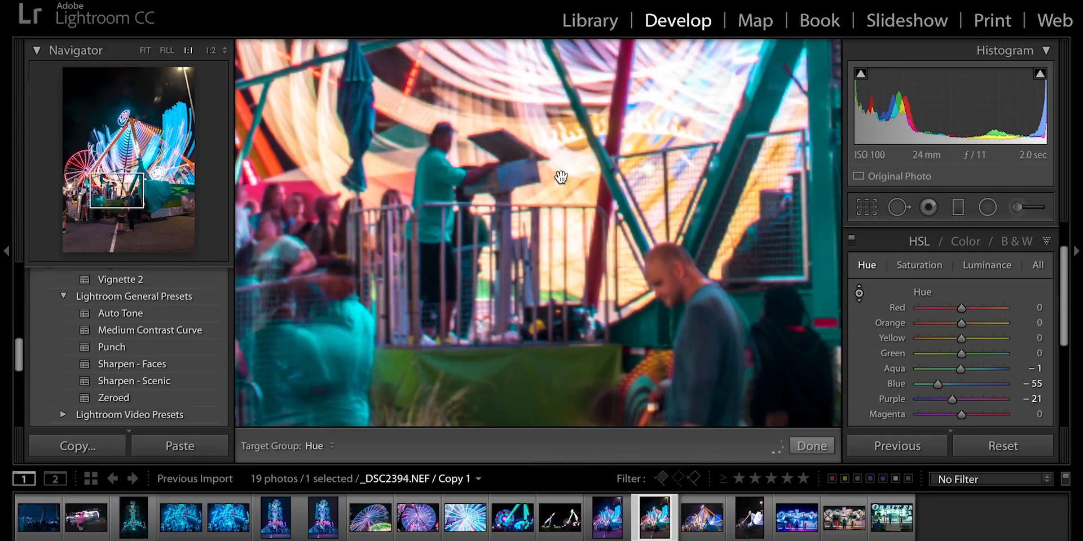
pyautogui.moveTo(561, 177); pyautogui.dragTo(586, 395)
pyautogui.moveTo(540, 204); pyautogui.dragTo(624, 415)
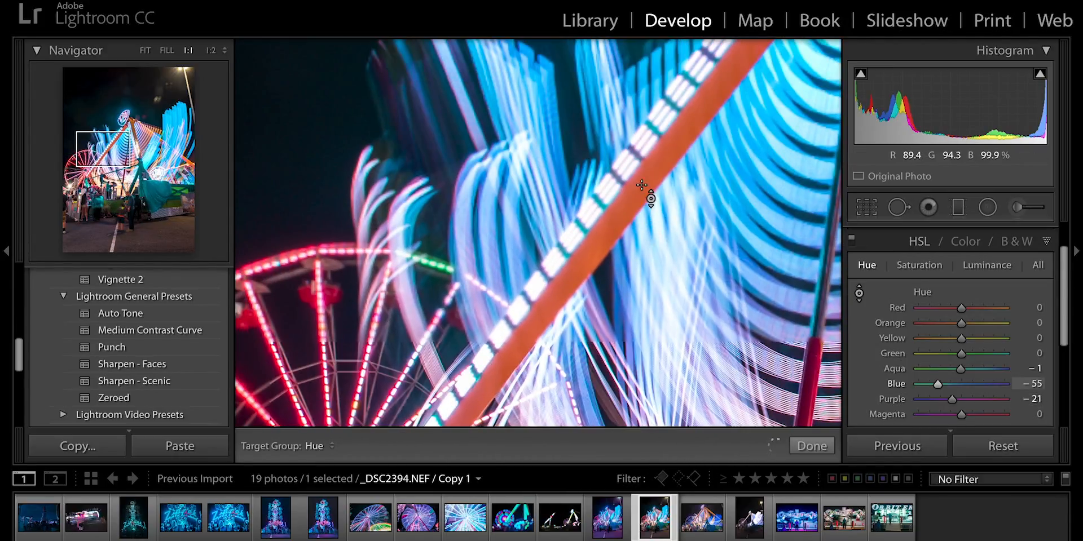
pyautogui.moveTo(670, 154); pyautogui.dragTo(669, 186)
pyautogui.press('z')
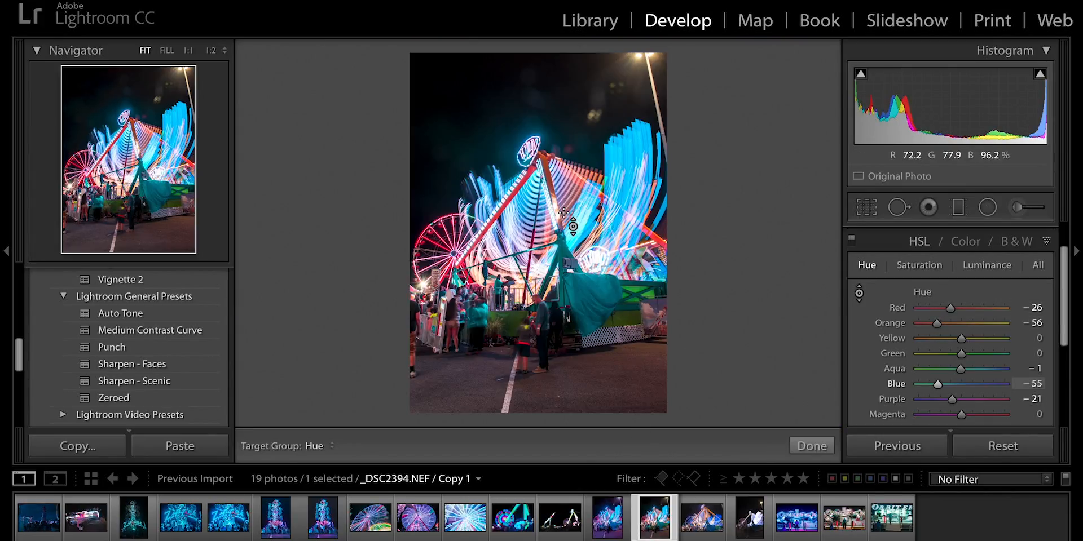
# - Use targeted Hue adjustment on the Ferris wheel's green lights to set both Green and Aqua to +100
pyautogui.press('z')
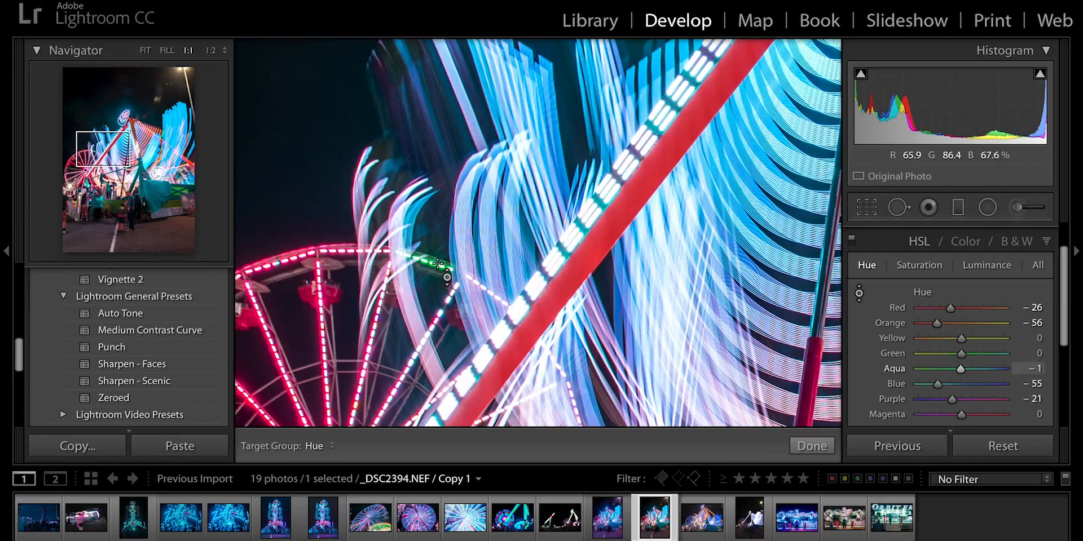
pyautogui.moveTo(637, 153); pyautogui.dragTo(637, 112)
pyautogui.moveTo(436, 269); pyautogui.dragTo(436, 264)
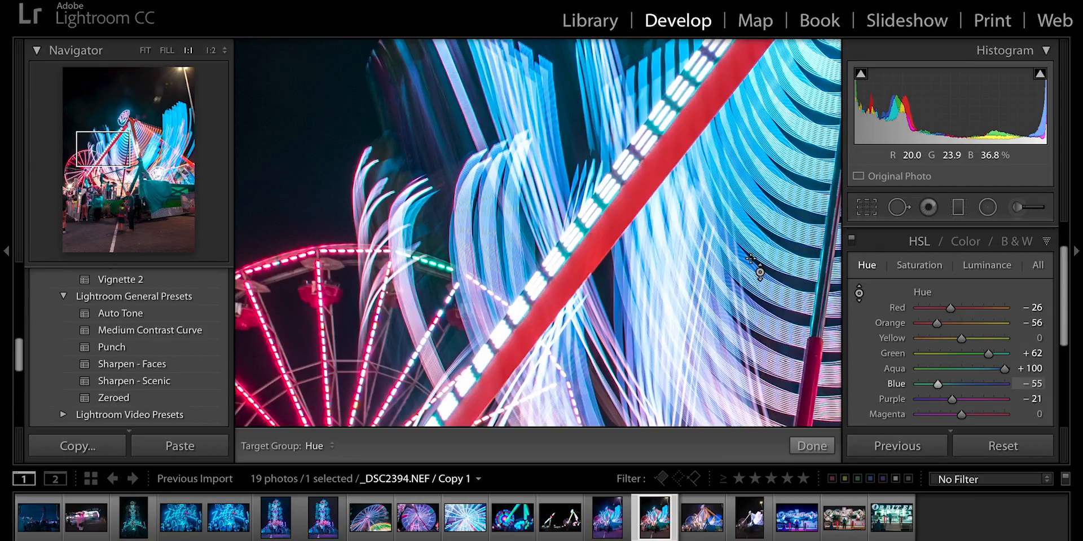
pyautogui.press('z')
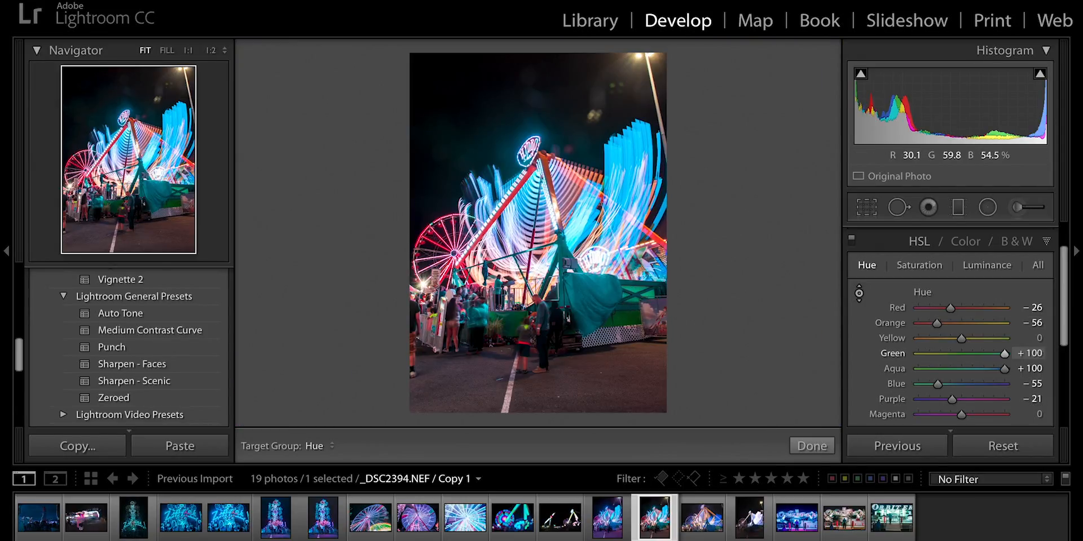
# - Use targeted Hue adjustment on the pavement in the ride photo to set Red to −73 and Orange to −100
pyautogui.moveTo(637, 242)
pyautogui.mouseDown()
pyautogui.moveTo(637, 344)
pyautogui.moveTo(637, 259)
pyautogui.mouseUp()
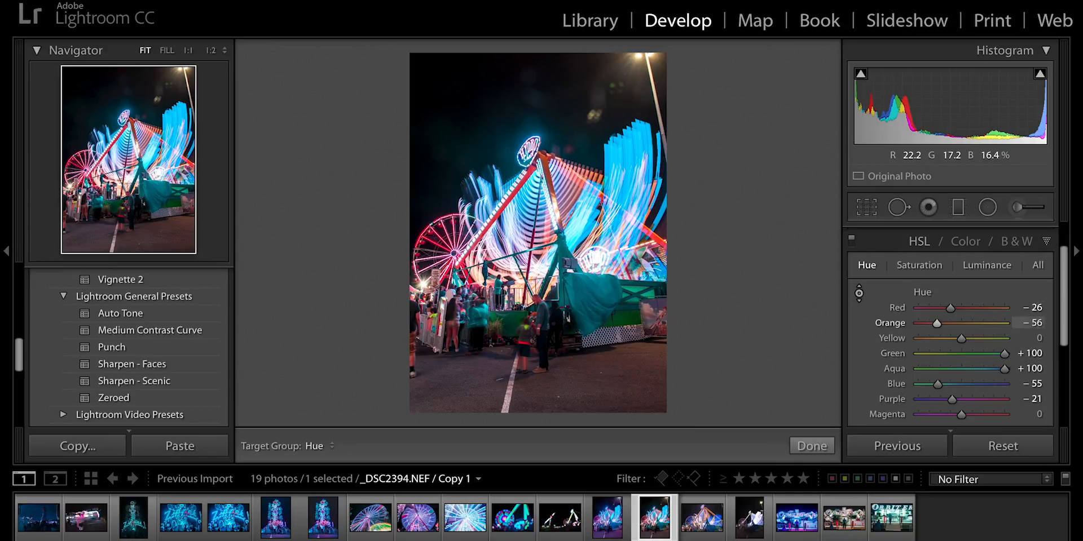
pyautogui.moveTo(586, 381); pyautogui.dragTo(585, 414)
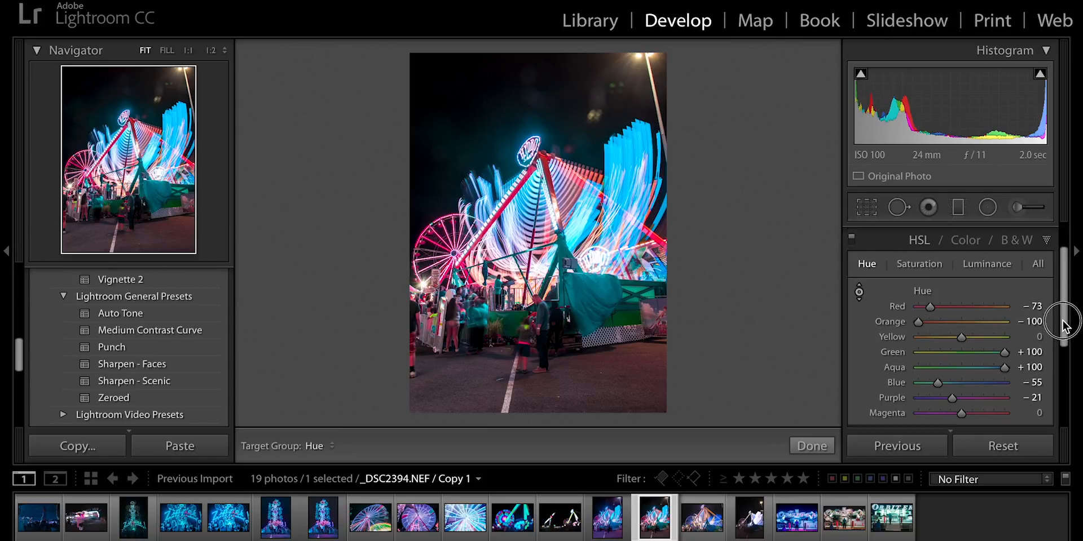
# - Split-tone the ride photo with highlights at hue 204, saturation 54, and shadows at hue 264, saturation 37
pyautogui.moveTo(1065, 315); pyautogui.dragTo(1063, 375)
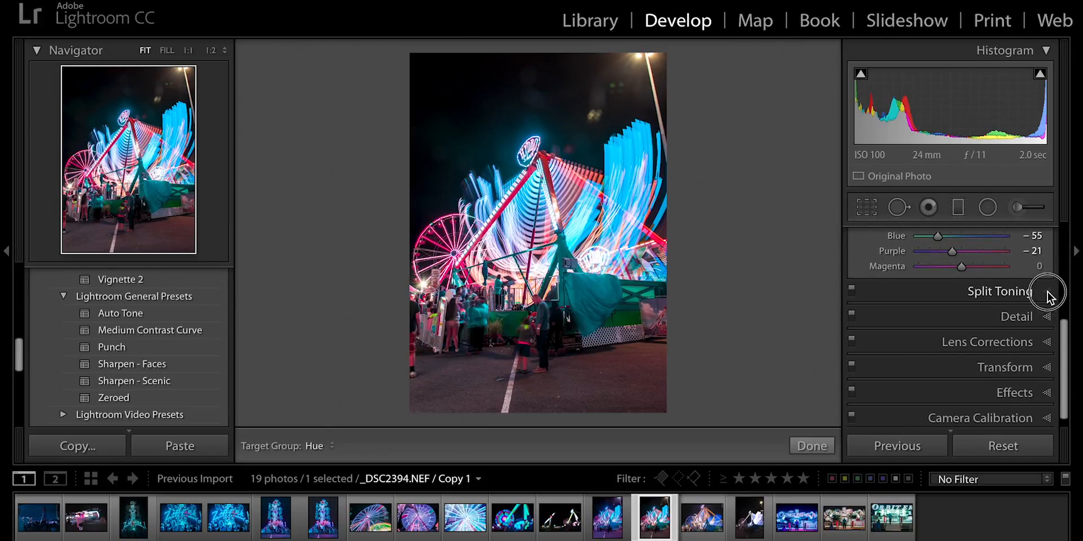
pyautogui.click(1047, 286)
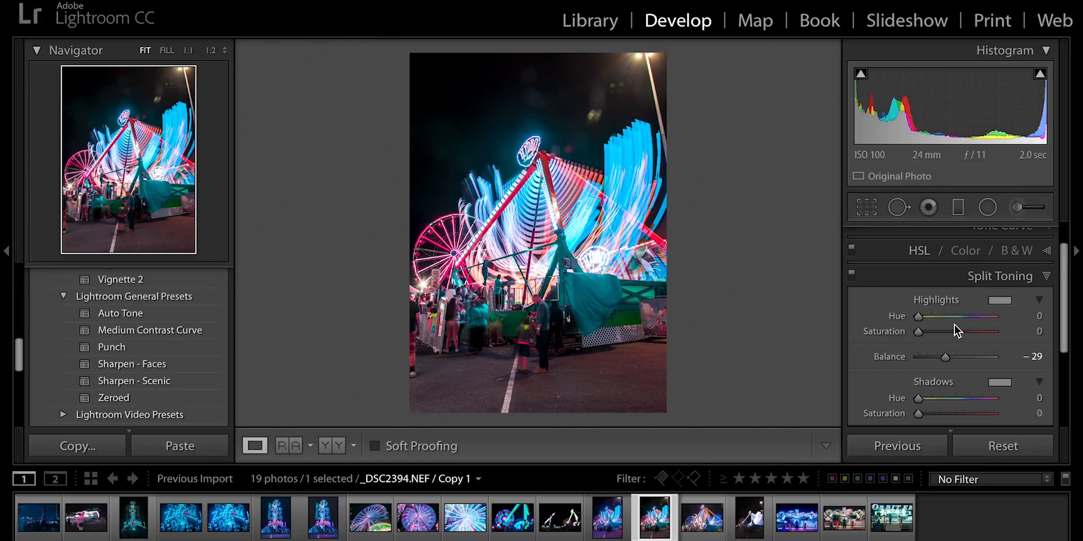
pyautogui.moveTo(957, 314)
pyautogui.mouseDown()
pyautogui.moveTo(921, 333)
pyautogui.moveTo(958, 333)
pyautogui.mouseUp()
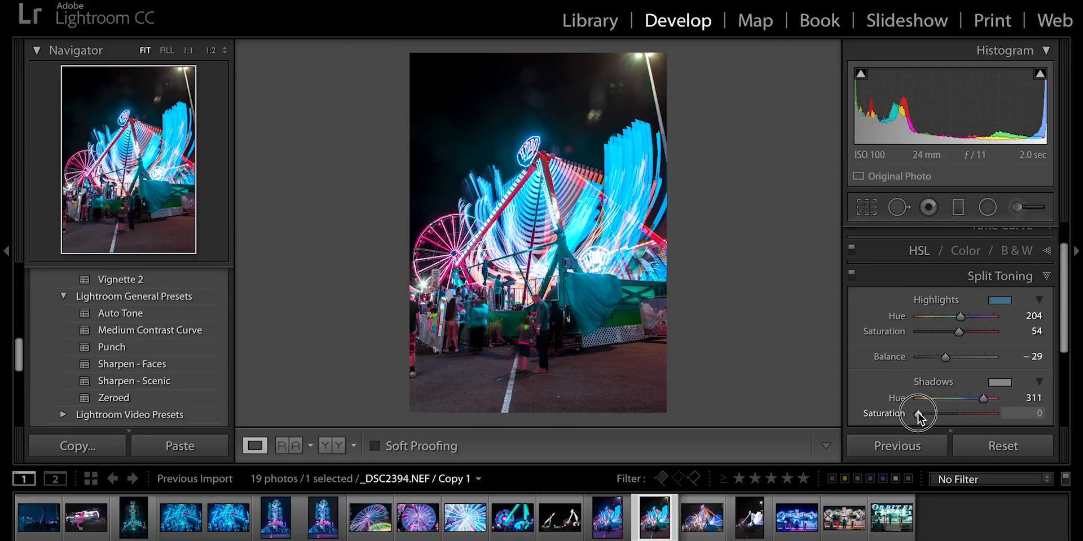
pyautogui.moveTo(918, 414); pyautogui.dragTo(975, 400)
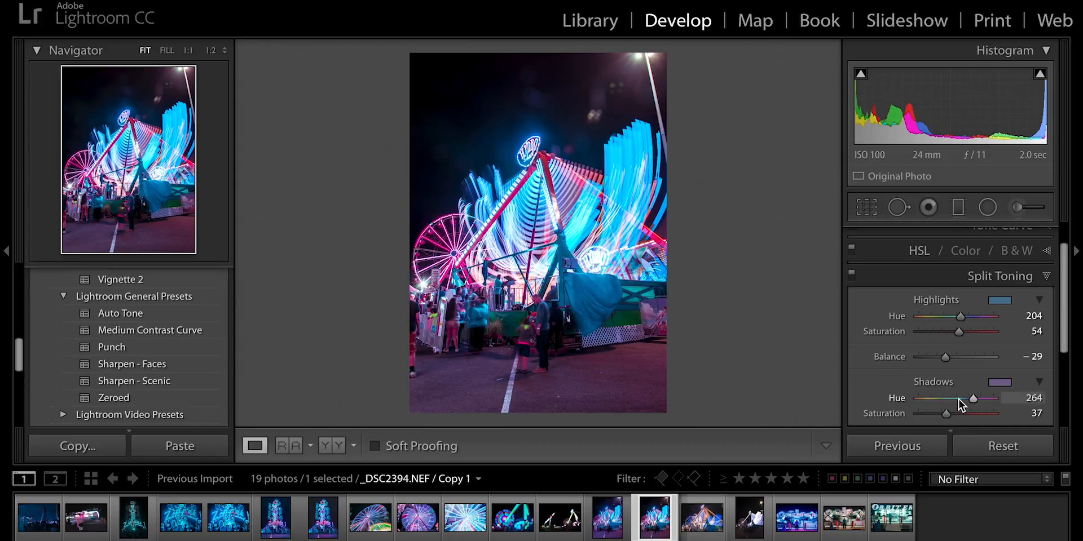
# - Match the ride copy's split toning to the finished edit, using highlights hue 222, saturation 36, and shadows saturation 74
pyautogui.click(610, 520)
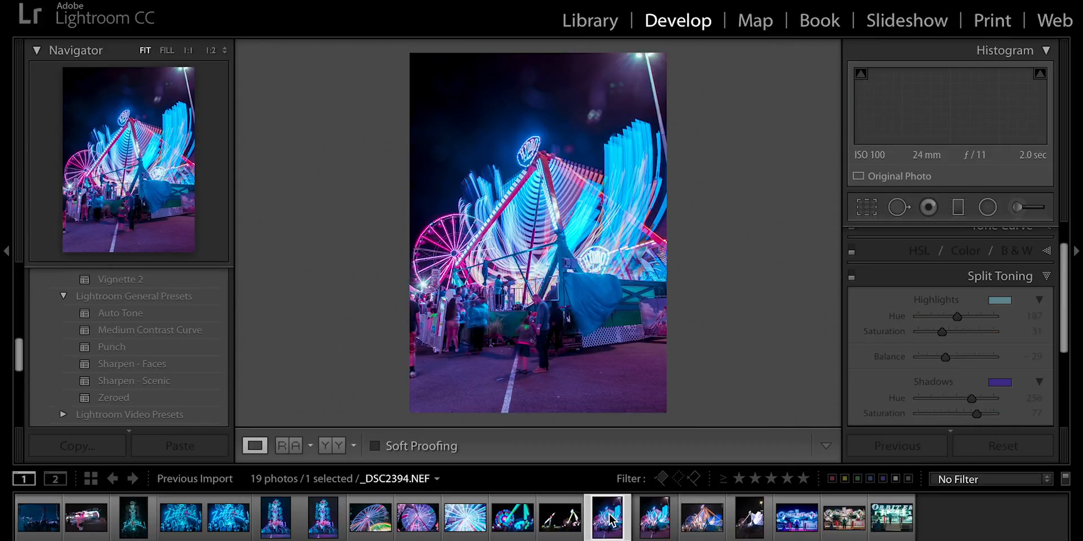
pyautogui.click(644, 527)
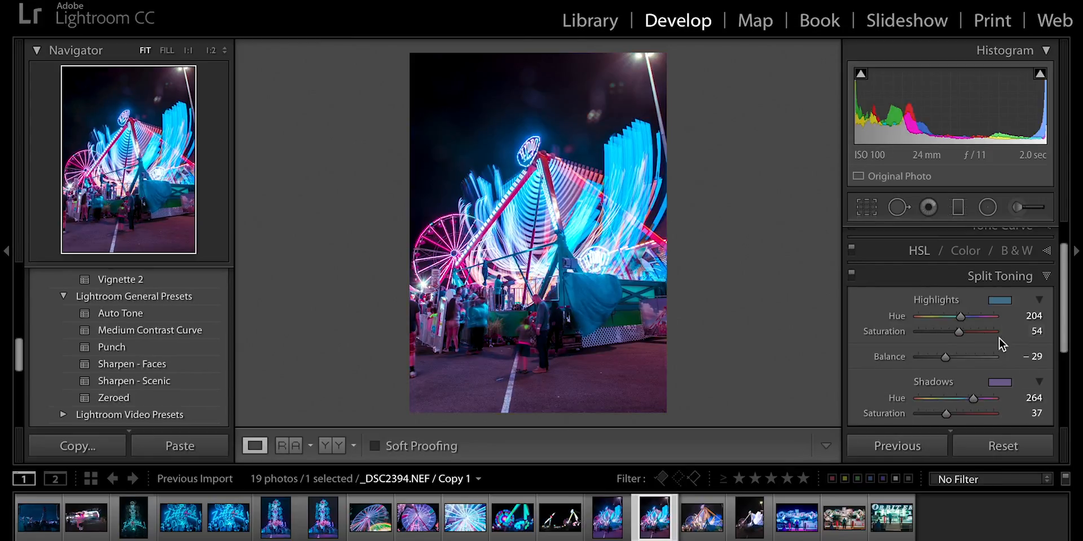
pyautogui.moveTo(962, 334)
pyautogui.mouseDown()
pyautogui.moveTo(974, 331)
pyautogui.moveTo(954, 320)
pyautogui.moveTo(965, 318)
pyautogui.mouseUp()
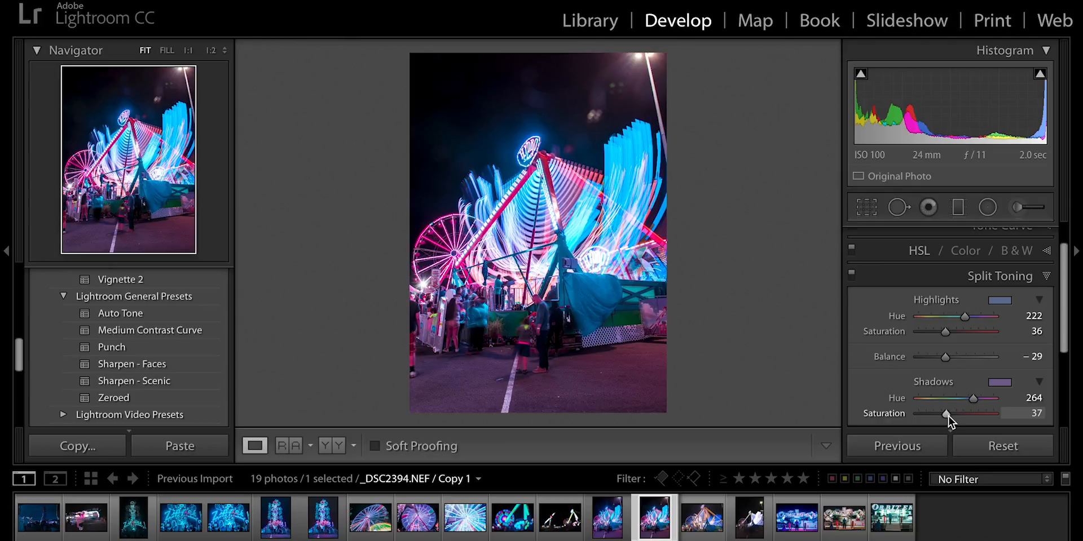
pyautogui.moveTo(948, 415); pyautogui.dragTo(976, 412)
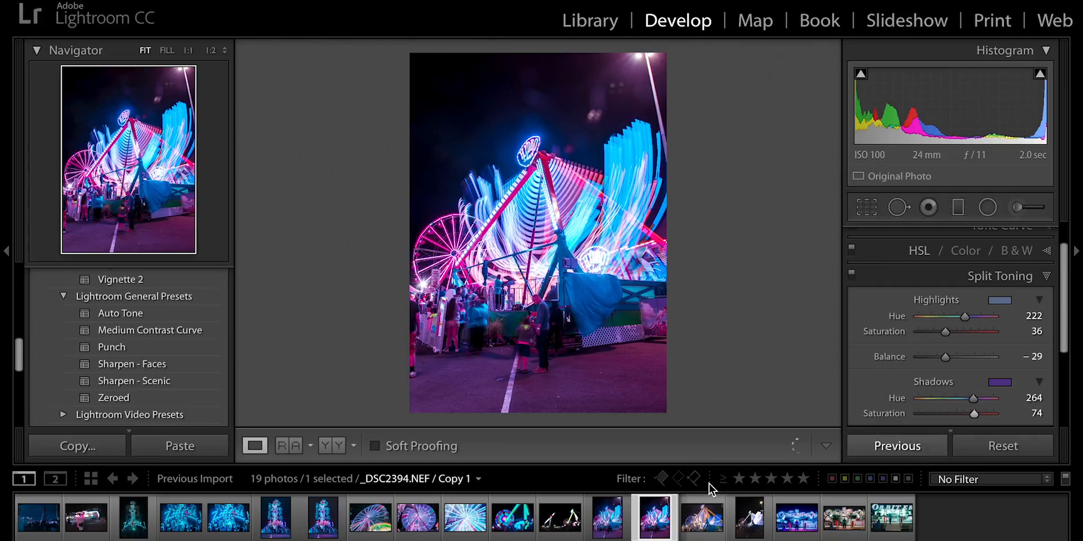
pyautogui.click(608, 518)
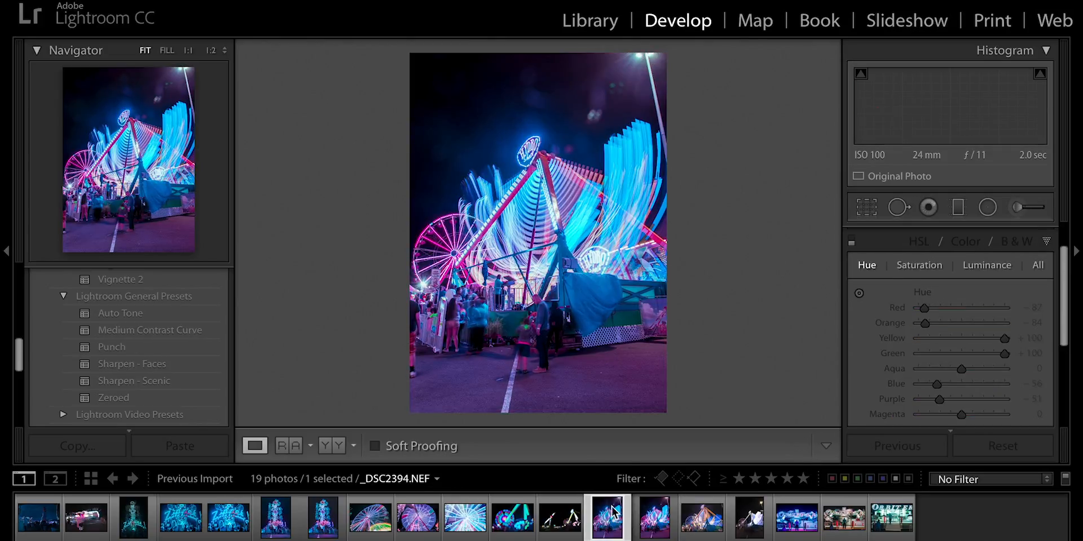
pyautogui.click(656, 528)
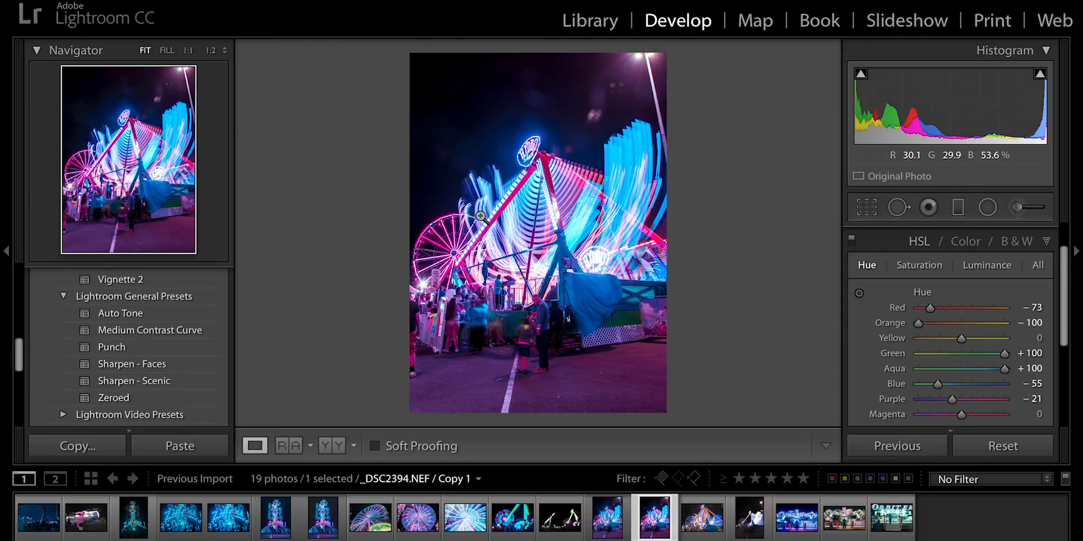
# - Set the ride copy's Contrast to −55 and compare it with the finished edit of the same photo
pyautogui.moveTo(1063, 286); pyautogui.dragTo(1066, 240)
pyautogui.click(1046, 240)
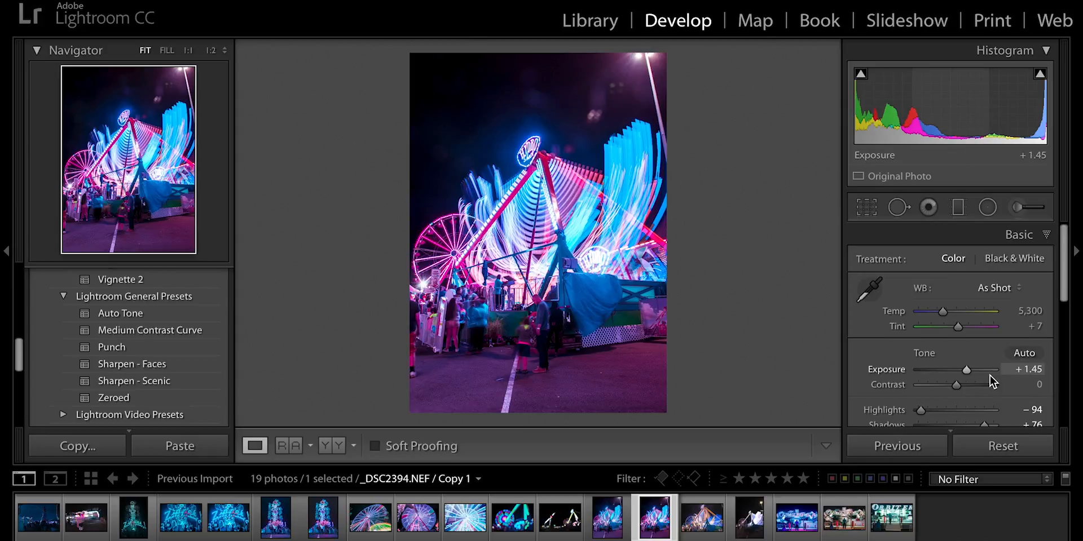
pyautogui.scroll(-1, 991, 376)
pyautogui.moveTo(956, 381); pyautogui.dragTo(934, 379)
pyautogui.click(607, 518)
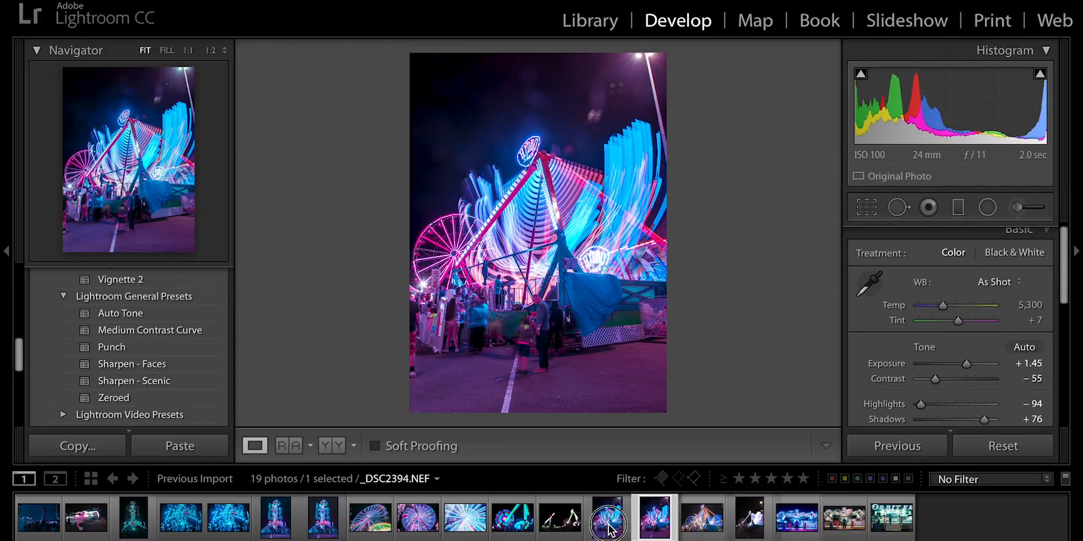
pyautogui.click(653, 518)
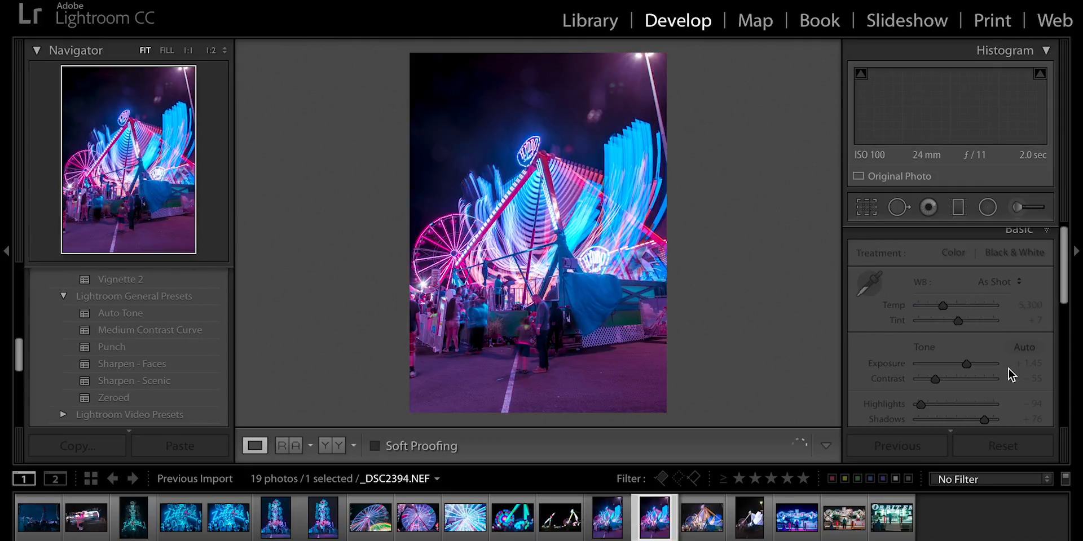
# - Lower the Whites of the ride copy to −15 in the basic tone adjustments
pyautogui.scroll(-1, 1009, 371)
pyautogui.scroll(-5, 947, 384)
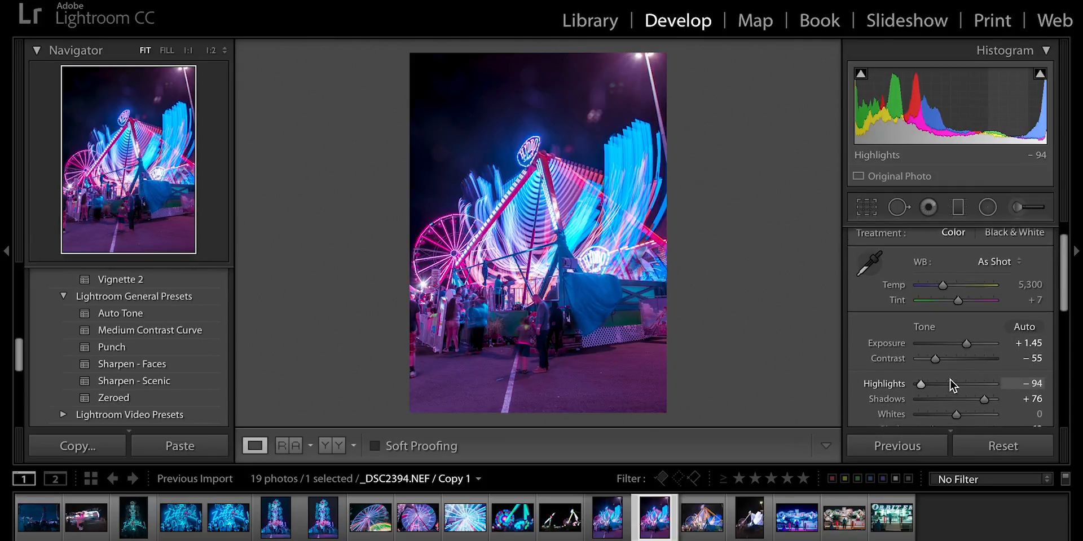
pyautogui.moveTo(957, 373); pyautogui.dragTo(955, 376)
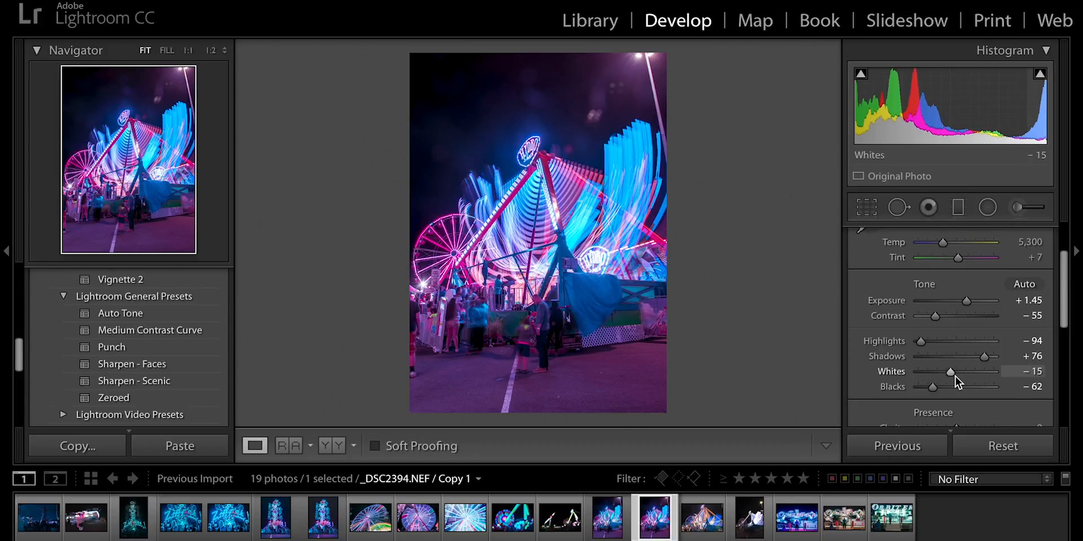
# - Refine the ride copy's split toning with a highlights hue of 213 and a balance of −10
pyautogui.scroll(5, 955, 377)
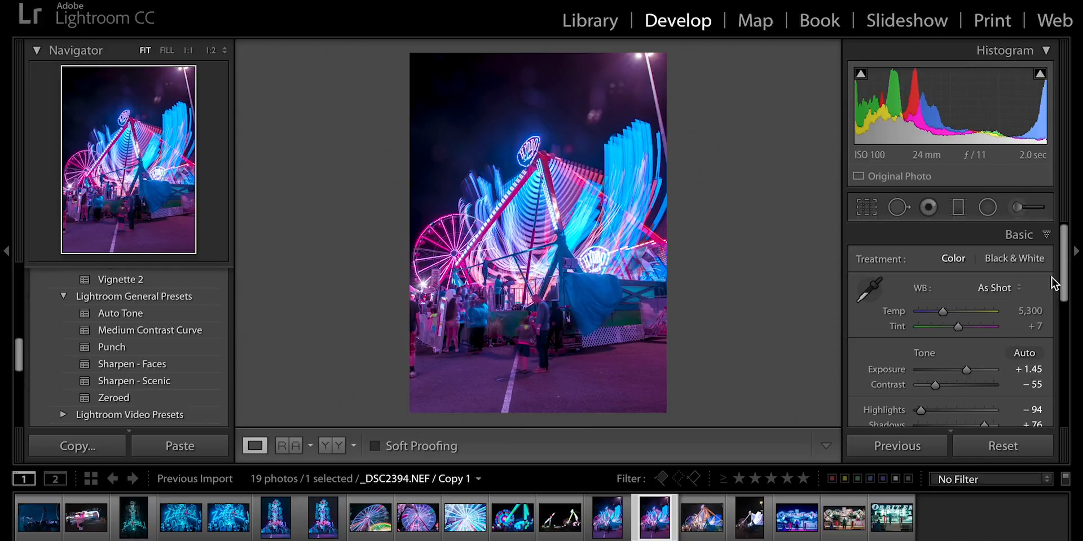
pyautogui.moveTo(1066, 281); pyautogui.dragTo(1065, 325)
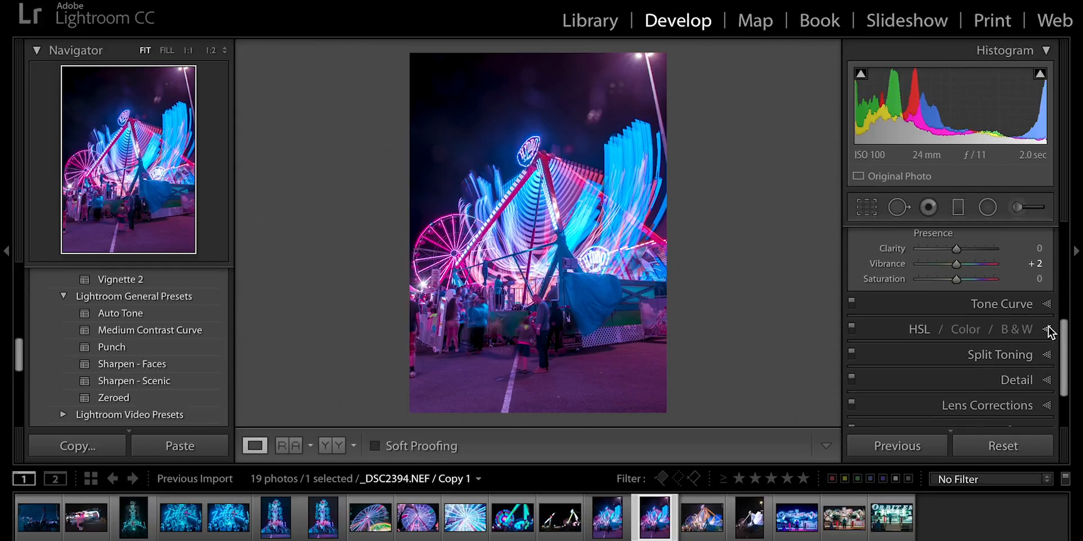
pyautogui.click(1005, 328)
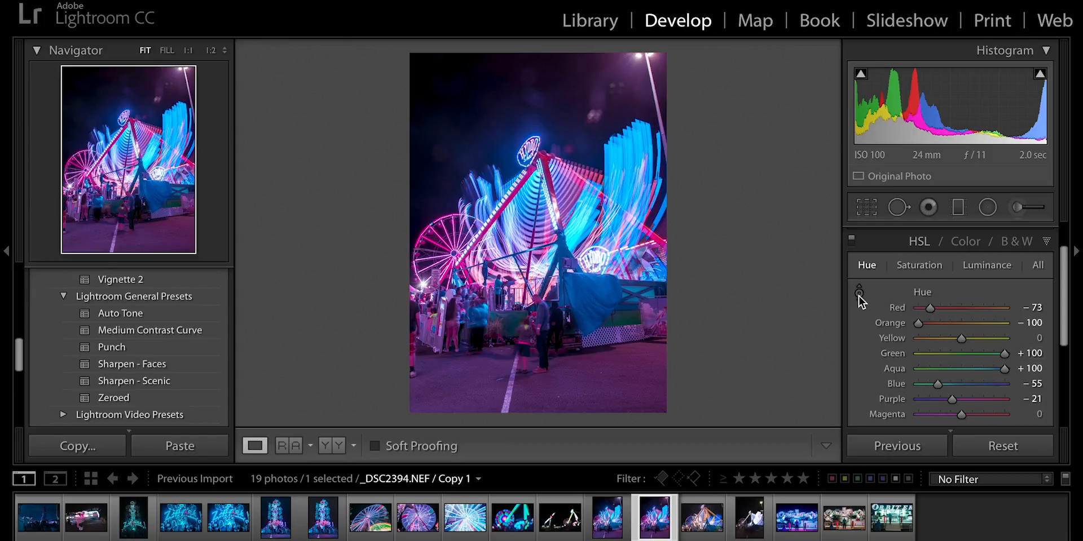
pyautogui.scroll(-3, 945, 322)
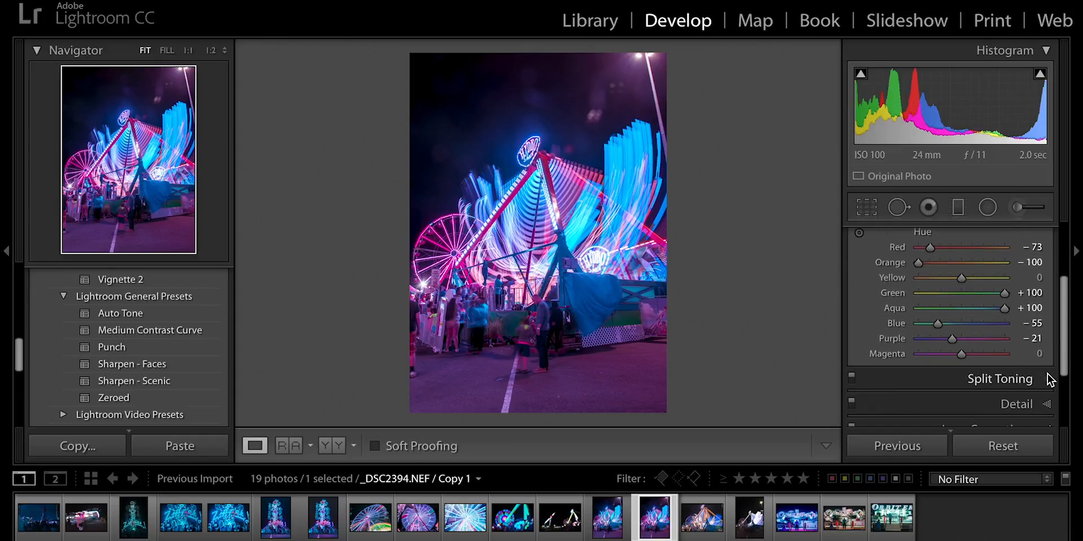
pyautogui.click(1047, 377)
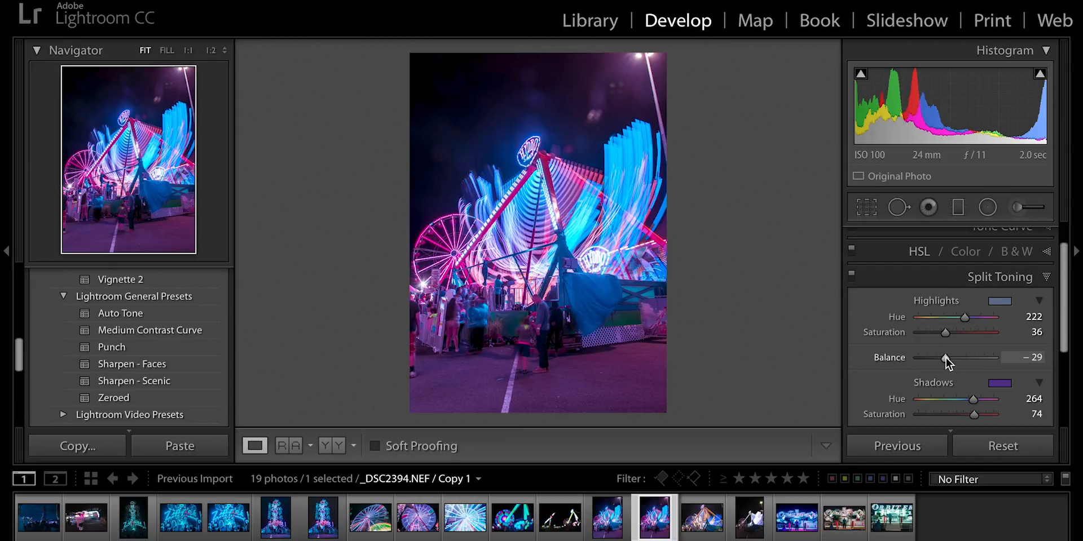
pyautogui.moveTo(946, 359); pyautogui.dragTo(1003, 361)
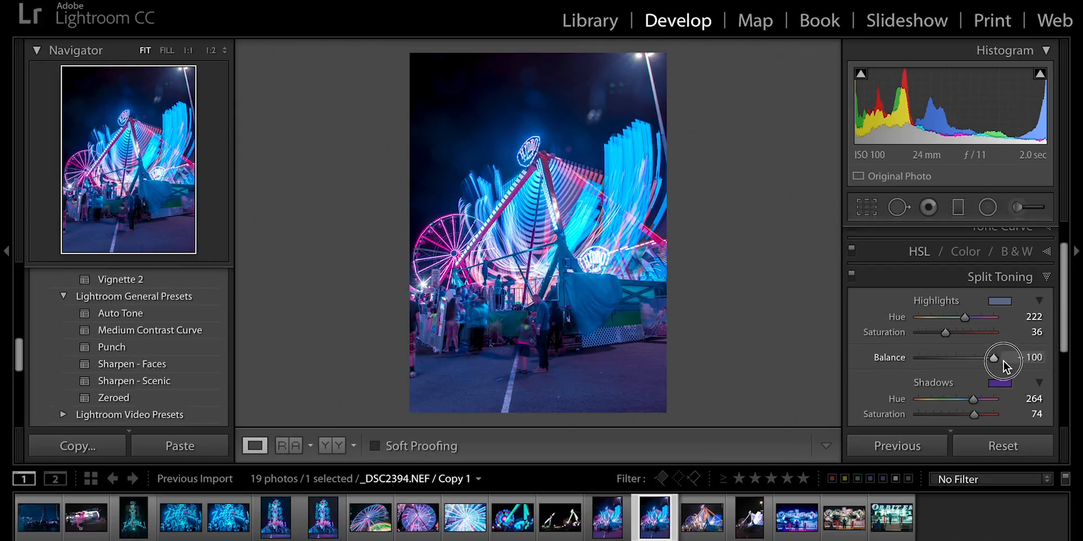
pyautogui.moveTo(966, 318); pyautogui.dragTo(965, 320)
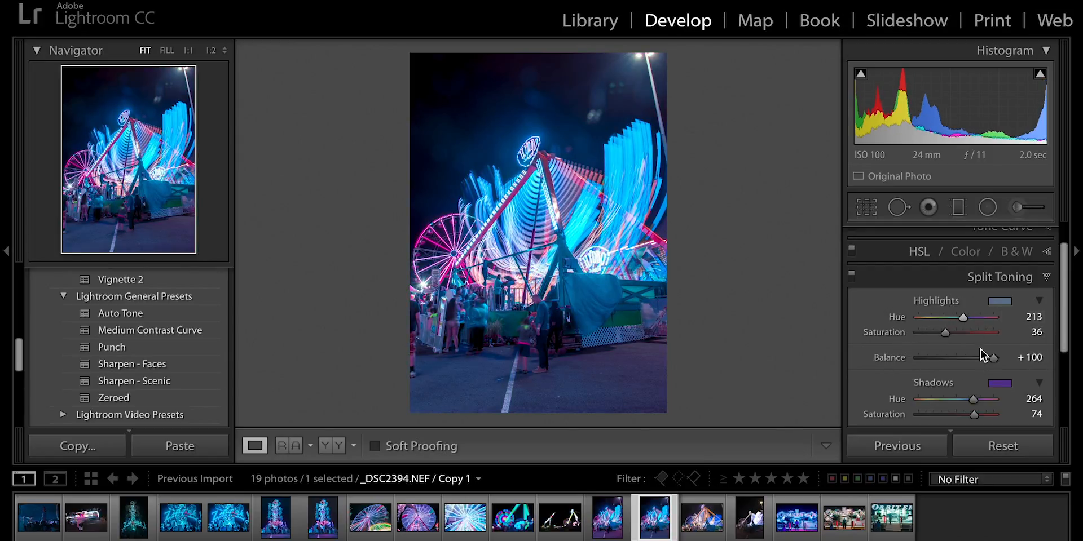
pyautogui.moveTo(991, 358); pyautogui.dragTo(950, 372)
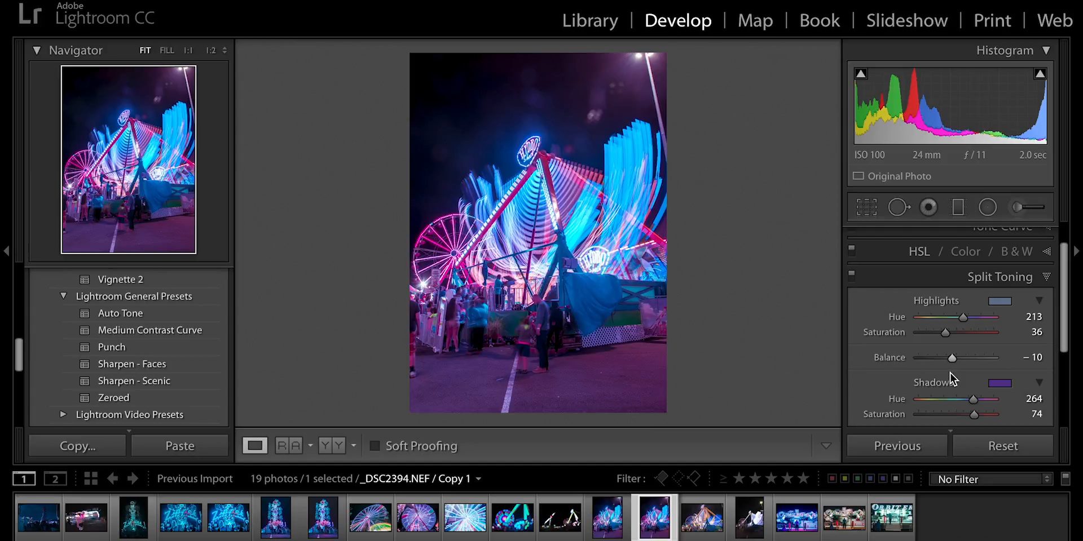